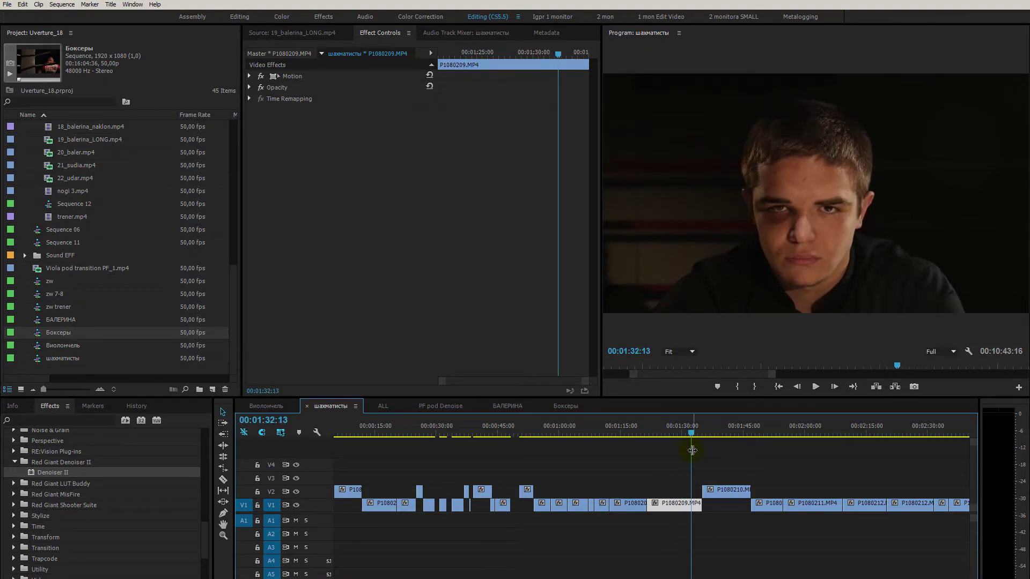
# - Copy the P1080209.MP4 clip from the Premiere Pro timeline and paste it into Comp 2 in After Effects
pyautogui.click(667, 492)
pyautogui.click(668, 505)
pyautogui.click(669, 507)
pyautogui.click(437, 435)
pyautogui.hotkey('alt', 'Tab')
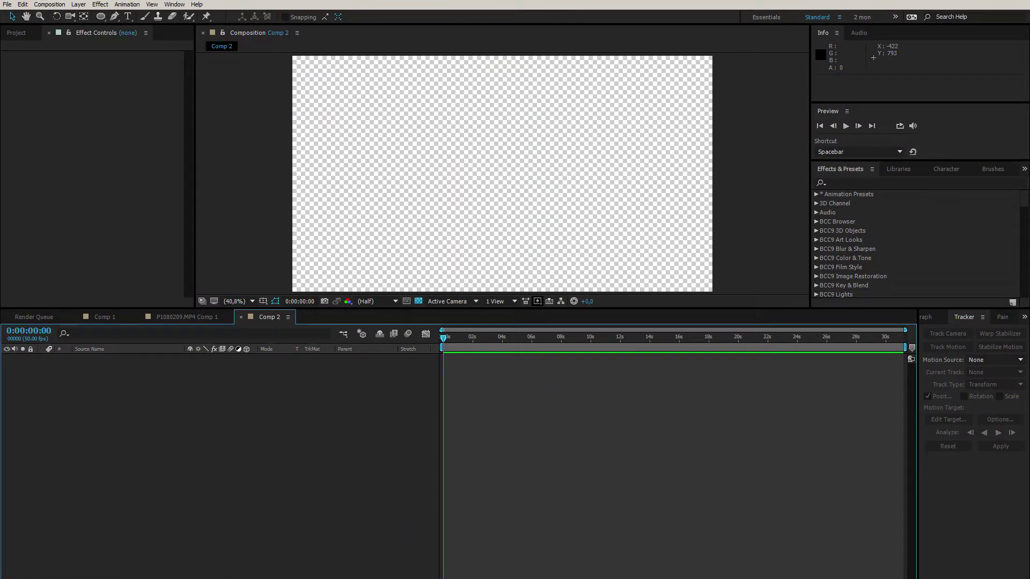
pyautogui.hotkey('alt', 'Tab')
pyautogui.click(676, 468)
pyautogui.click(675, 504)
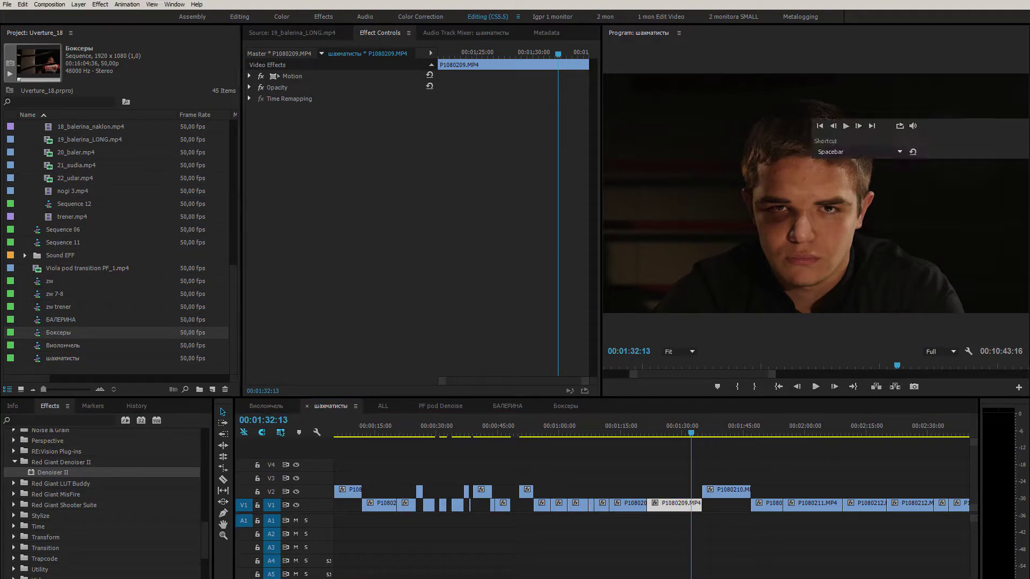
pyautogui.hotkey('alt', 'Tab')
pyautogui.click(551, 446)
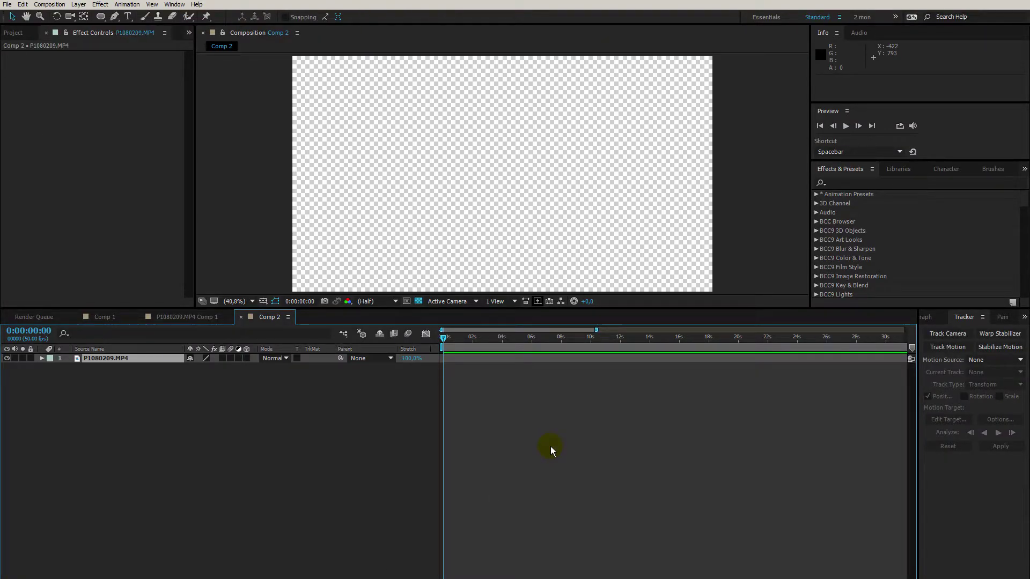
# - Move the pasted P1080209.MP4 layer to the start of the composition
pyautogui.press('-')
pyautogui.press('-')
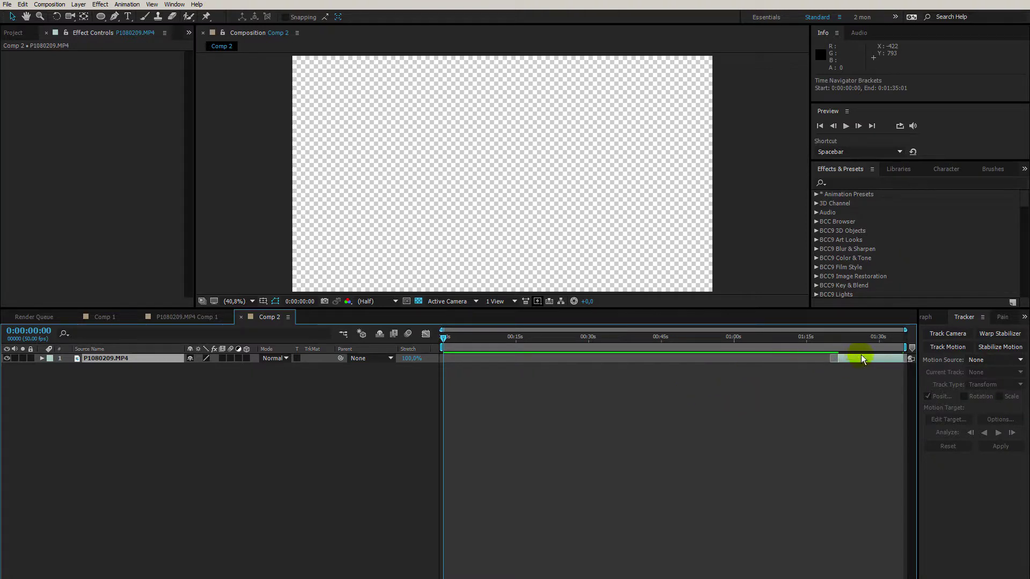
pyautogui.moveTo(855, 356); pyautogui.dragTo(435, 359)
pyautogui.press('=')
pyautogui.press('=')
pyautogui.click(465, 396)
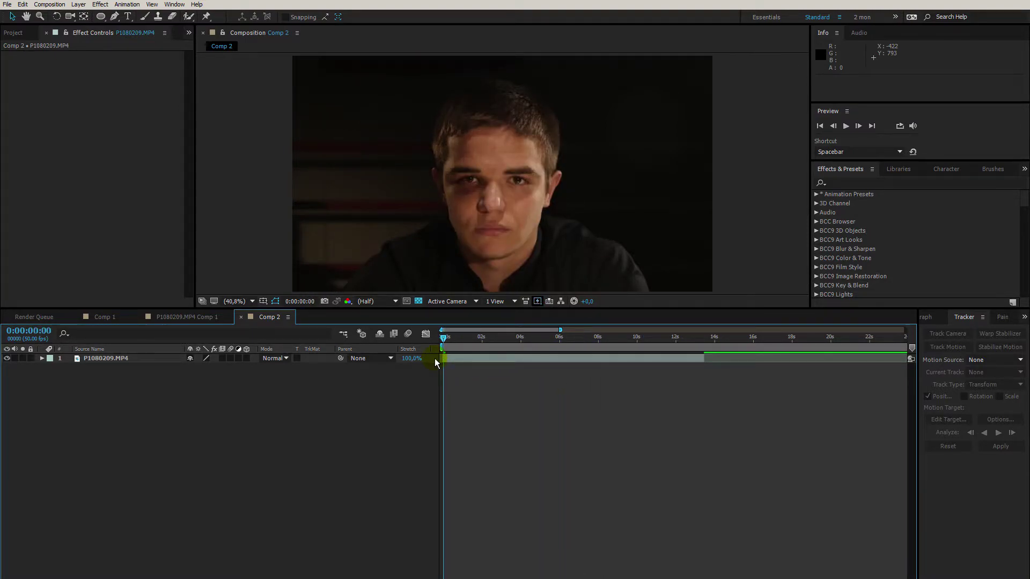
# - Stabilize the P1080209.MP4 layer with Warp Stabilizer VFX and let the analysis run
pyautogui.click(462, 360)
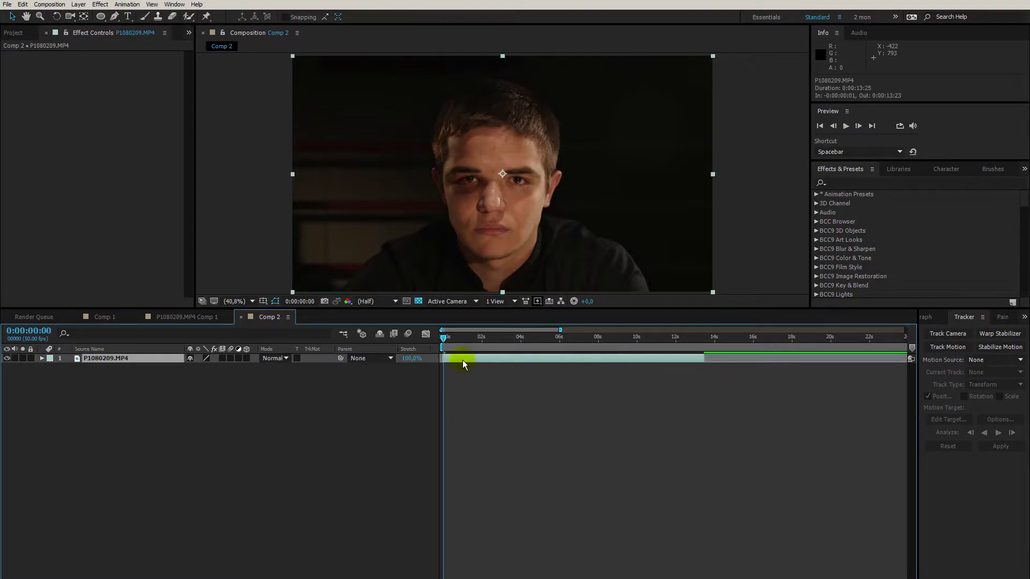
pyautogui.click(1001, 334)
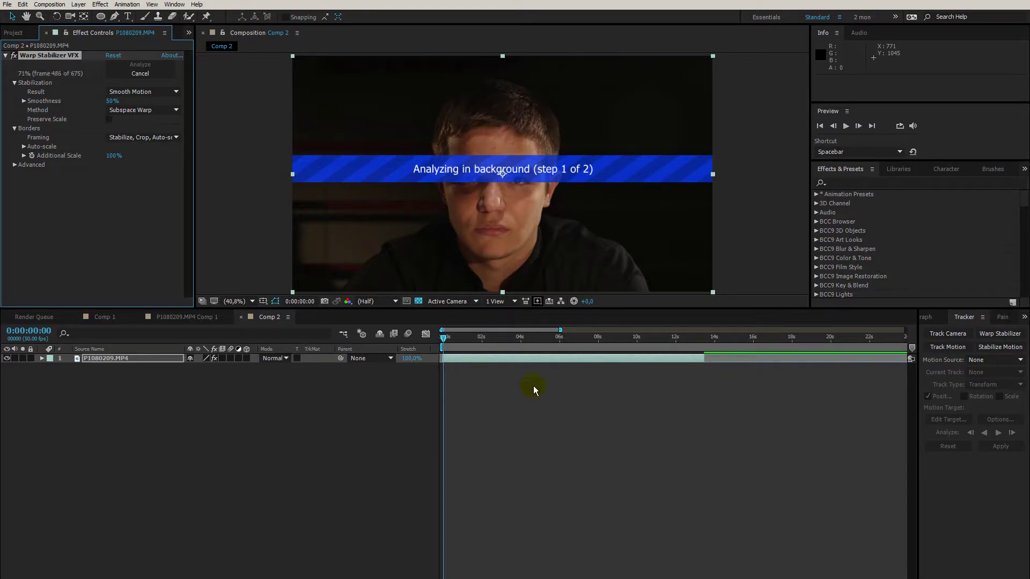
pyautogui.click(567, 377)
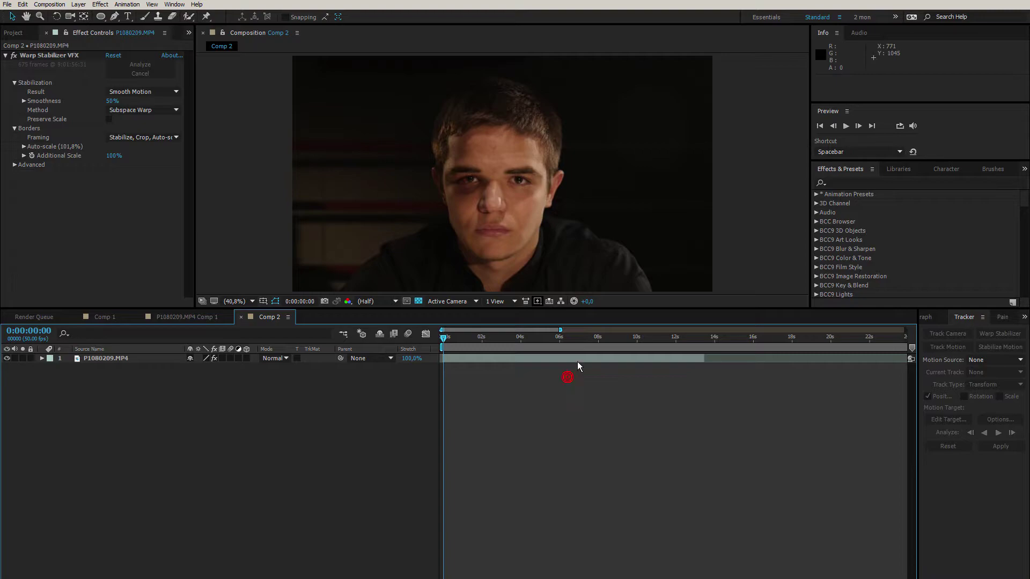
# - Duplicate the stabilized P1080209.MP4 layer and hide the lower copy
pyautogui.click(579, 358)
pyautogui.click(547, 378)
pyautogui.click(539, 359)
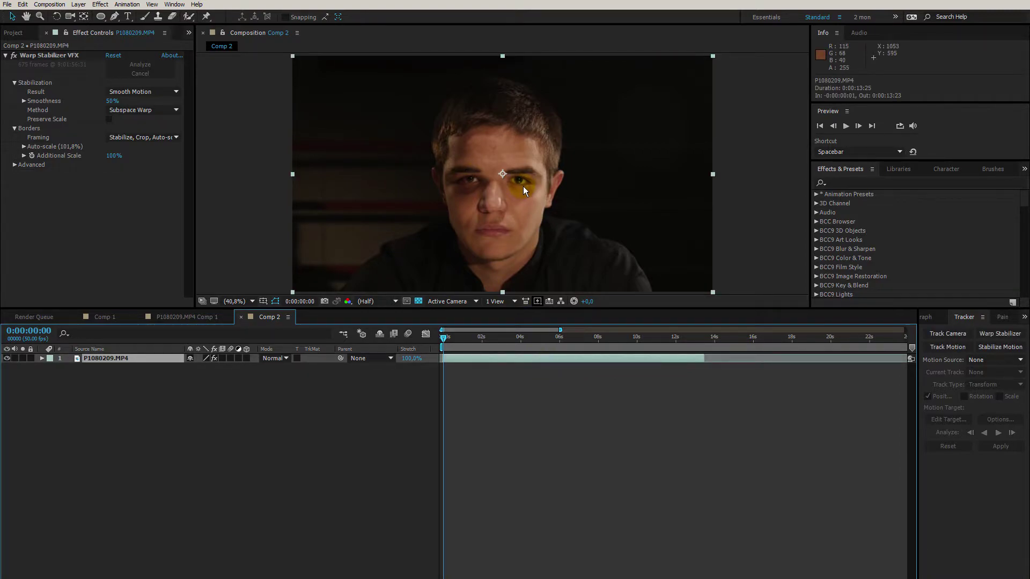
pyautogui.click(499, 383)
pyautogui.click(510, 358)
pyautogui.hotkey('ctrl', 'd')
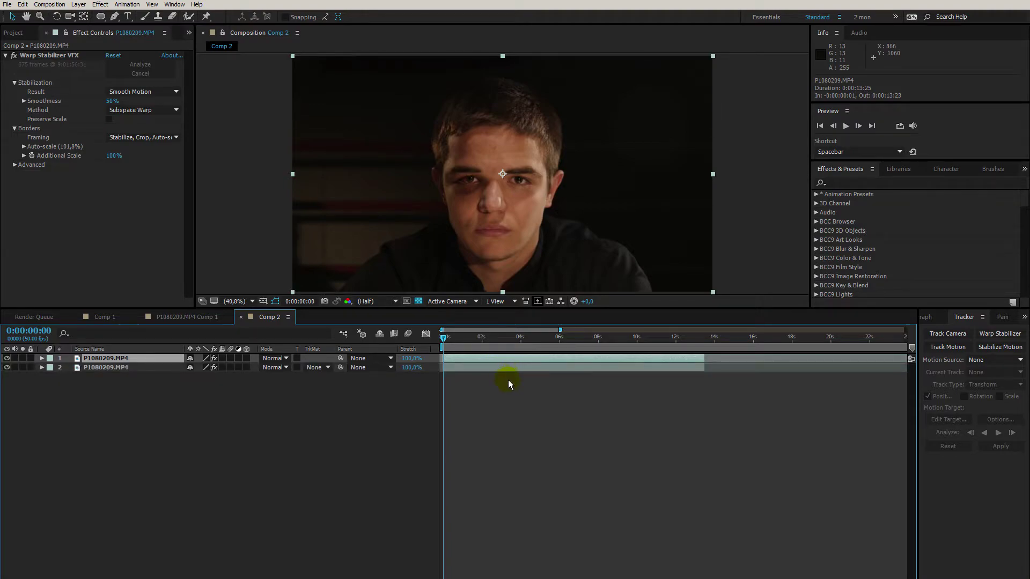
pyautogui.click(508, 380)
pyautogui.click(514, 358)
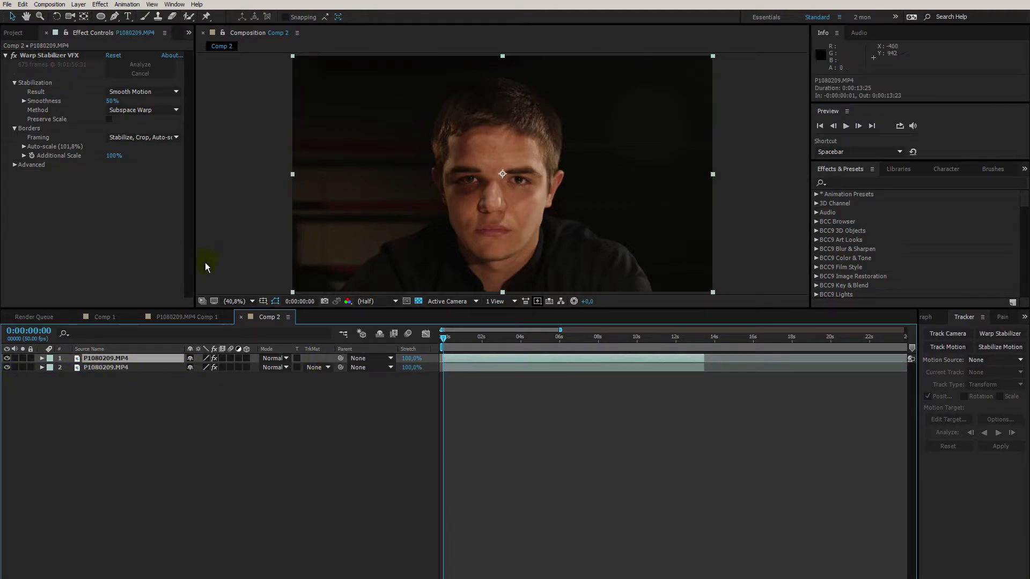
pyautogui.click(7, 367)
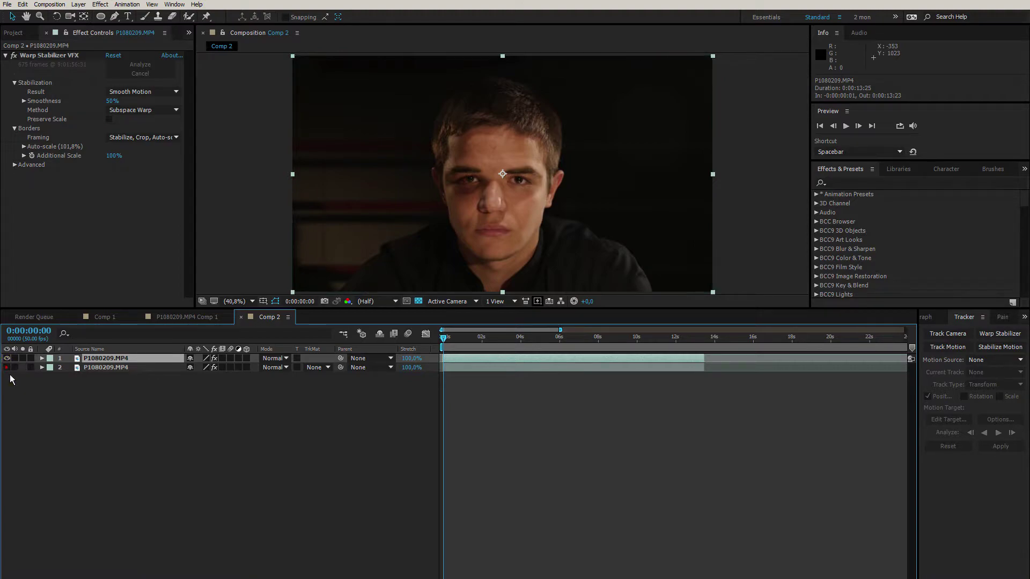
# - Draw a closed 11-point Pen mask on the lower layer around the unbruised eye, including its eyebrow
pyautogui.click(456, 368)
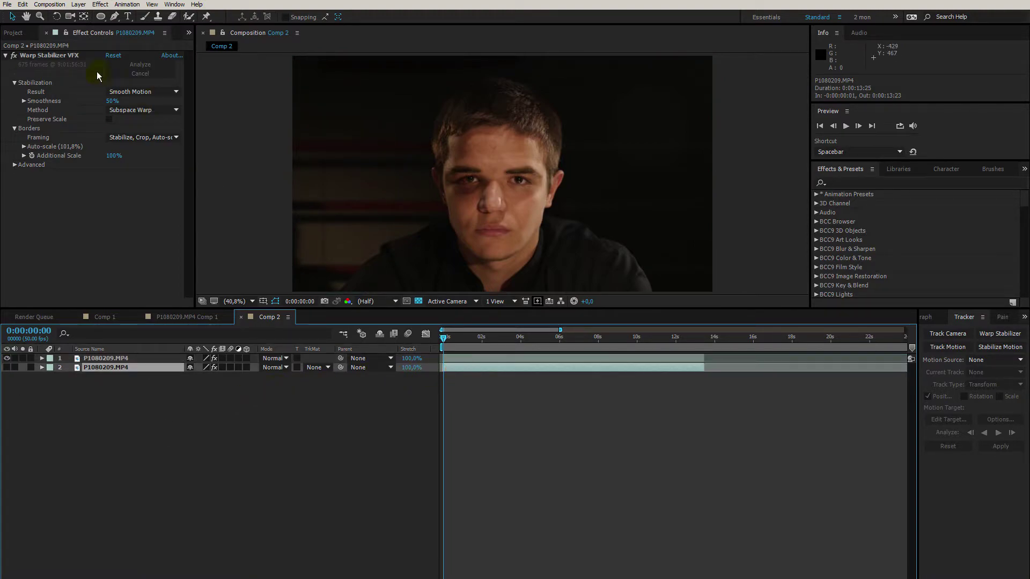
pyautogui.click(114, 16)
pyautogui.scroll(4, 490, 191)
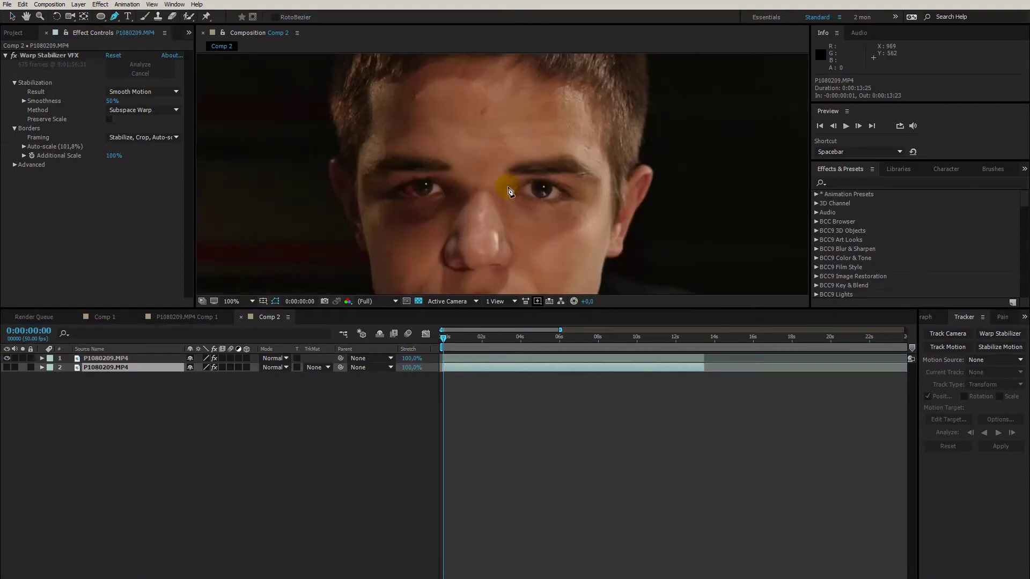
pyautogui.click(494, 180)
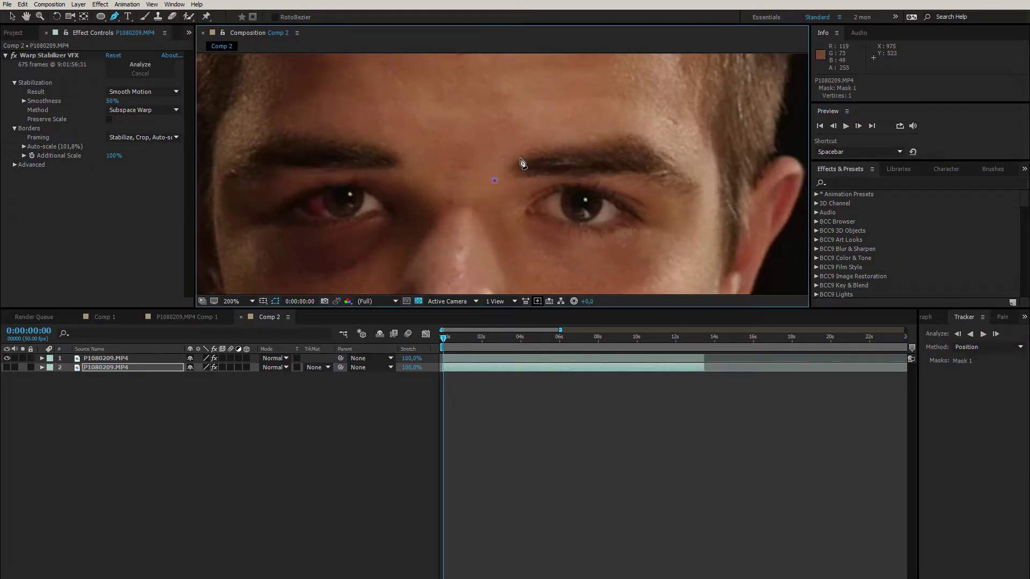
pyautogui.click(524, 154)
pyautogui.click(590, 146)
pyautogui.click(650, 143)
pyautogui.click(699, 193)
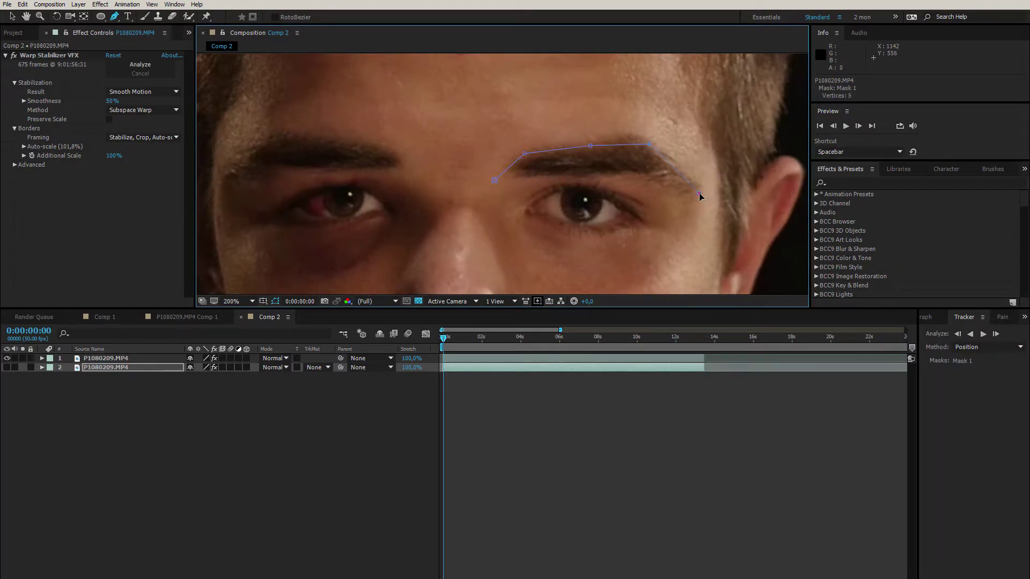
pyautogui.click(690, 248)
pyautogui.click(675, 280)
pyautogui.press(',')
pyautogui.press(',')
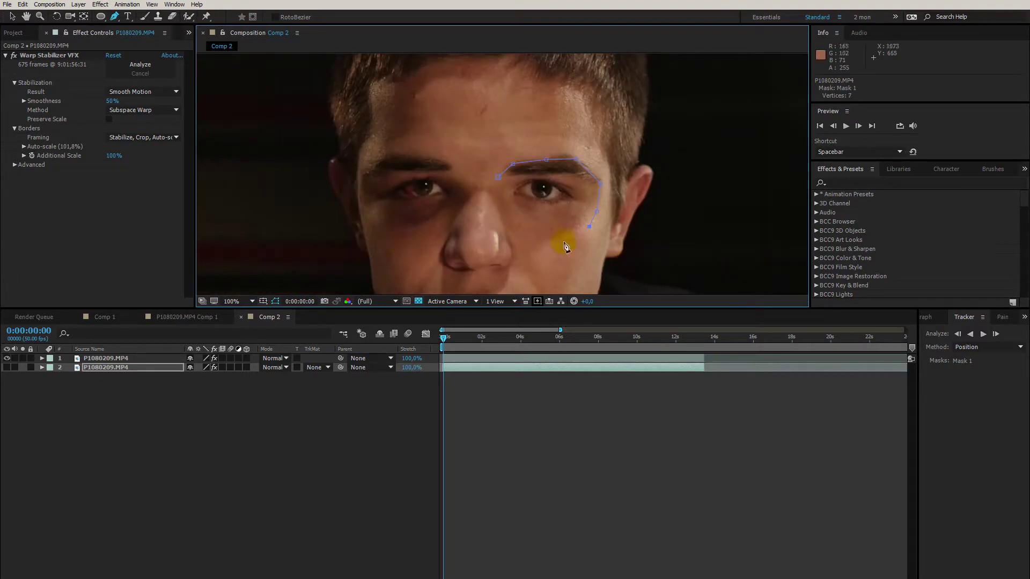
pyautogui.click(573, 242)
pyautogui.click(522, 238)
pyautogui.click(503, 218)
pyautogui.click(495, 194)
pyautogui.click(499, 178)
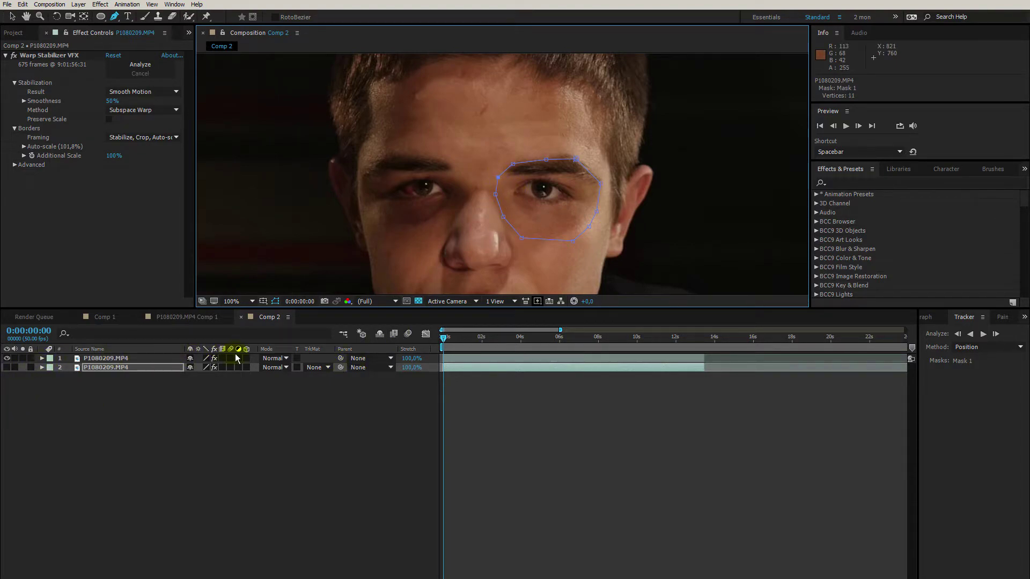
# - Cut Mask 1 from the lower P1080209.MP4 layer and paste it onto the upper copy
pyautogui.click(42, 360)
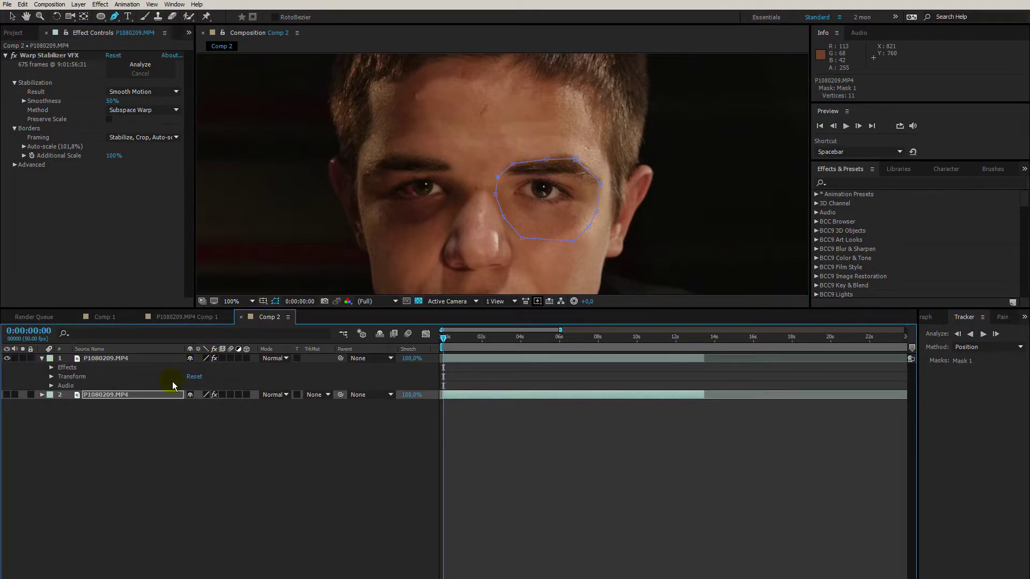
pyautogui.click(42, 395)
pyautogui.click(52, 404)
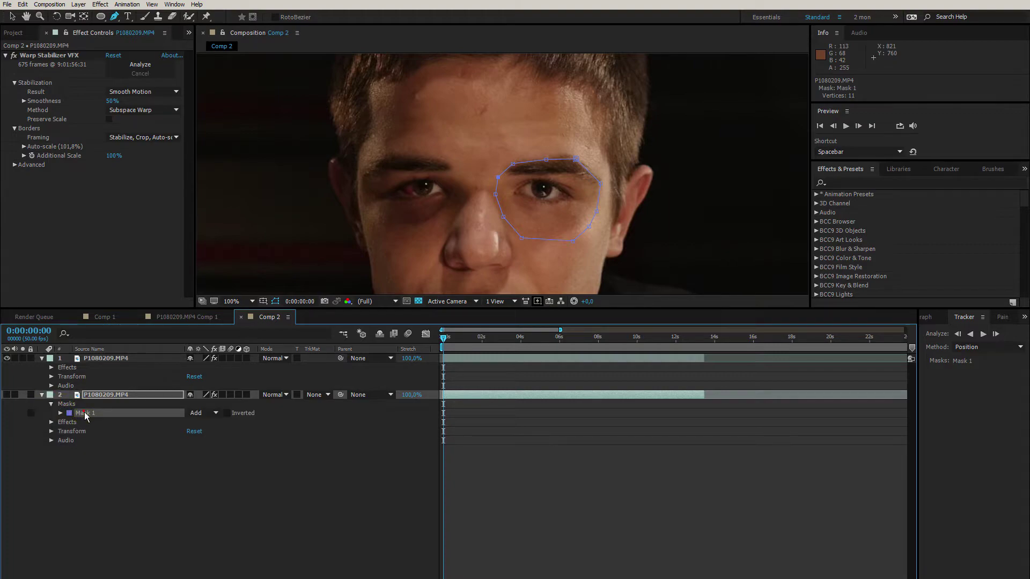
pyautogui.press('Delete')
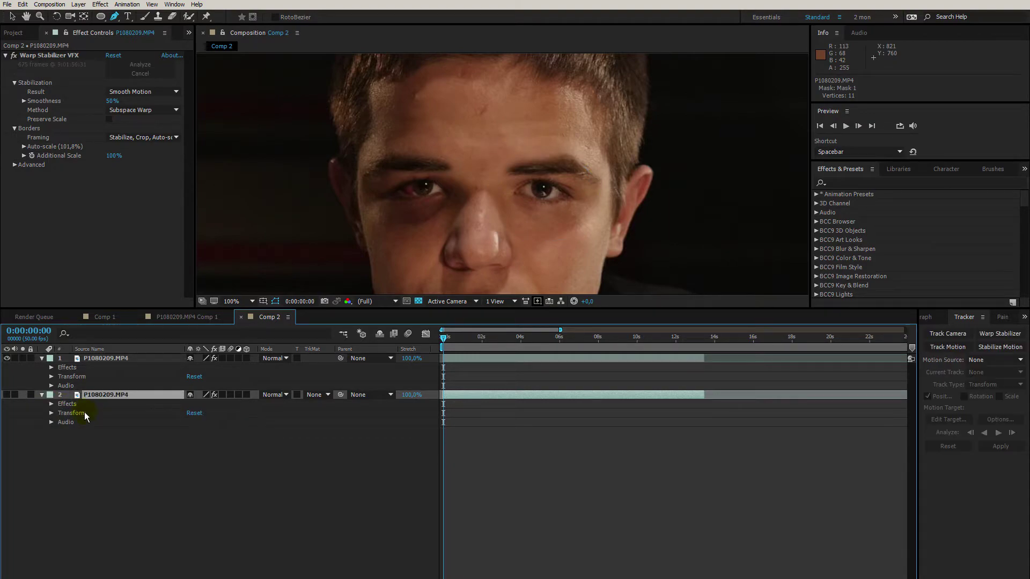
pyautogui.click(104, 360)
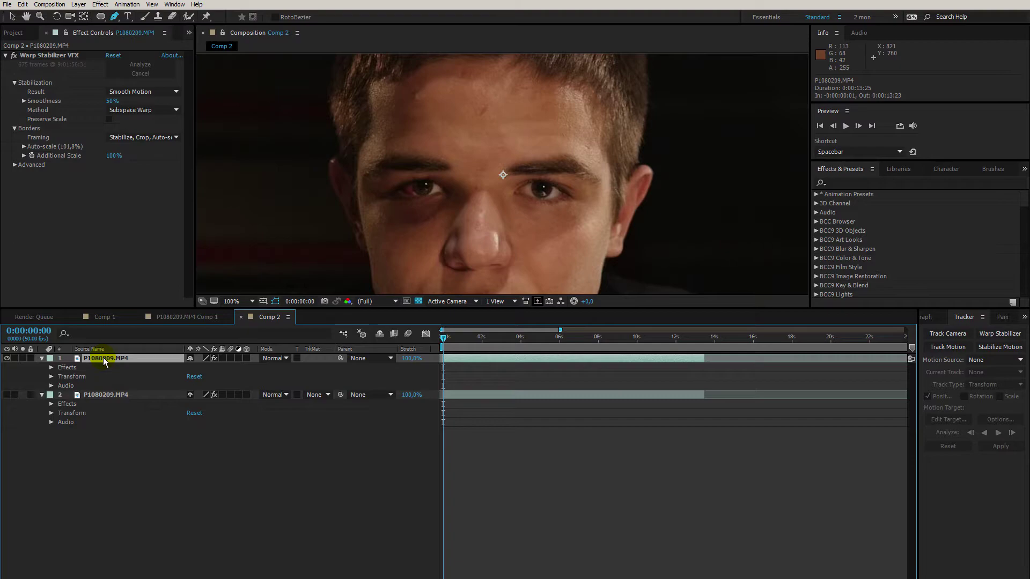
pyautogui.hotkey('ctrl', 'v')
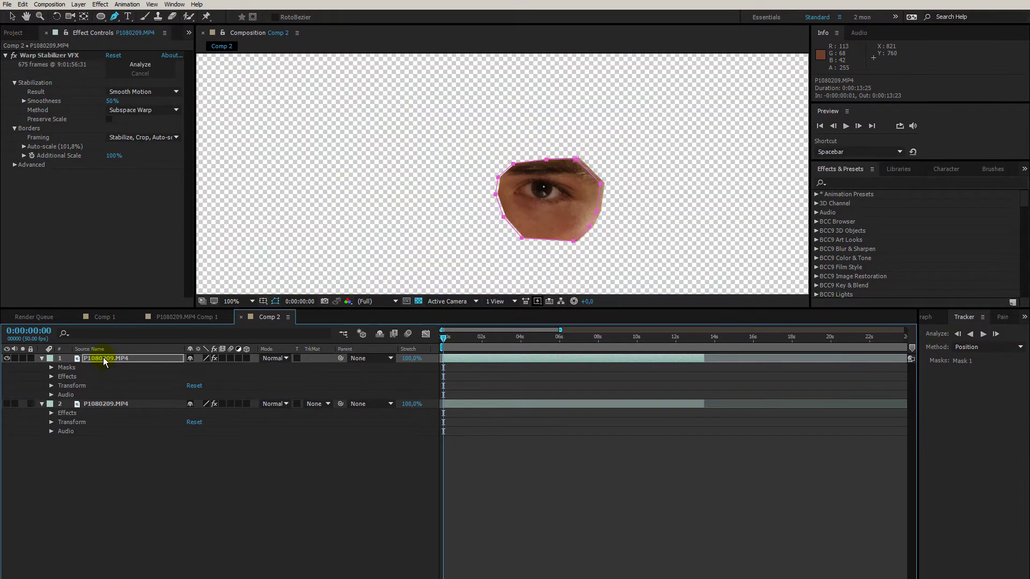
# - Turn the visibility of the lower P1080209.MP4 layer back on
pyautogui.click(488, 386)
pyautogui.click(472, 362)
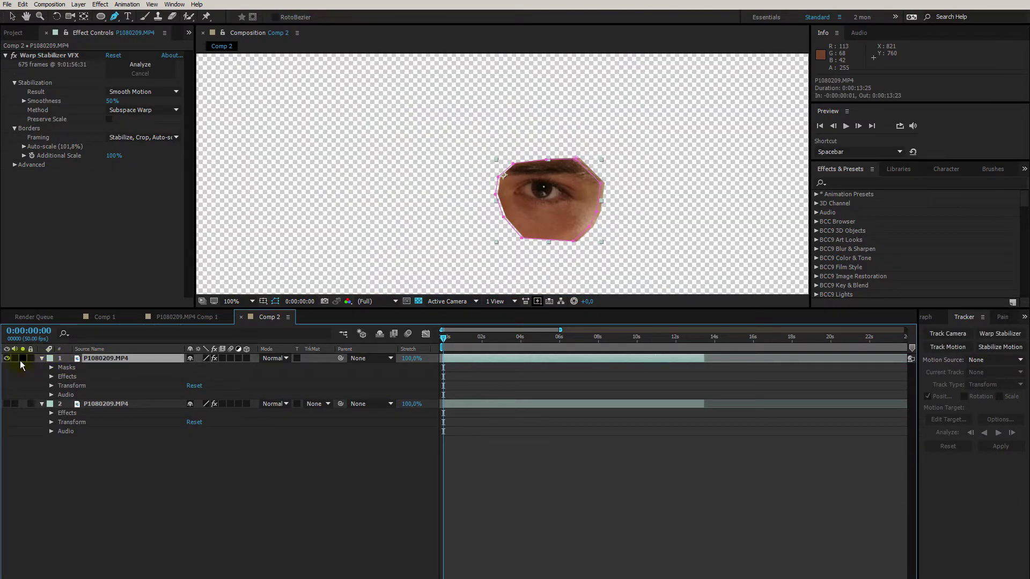
pyautogui.click(7, 404)
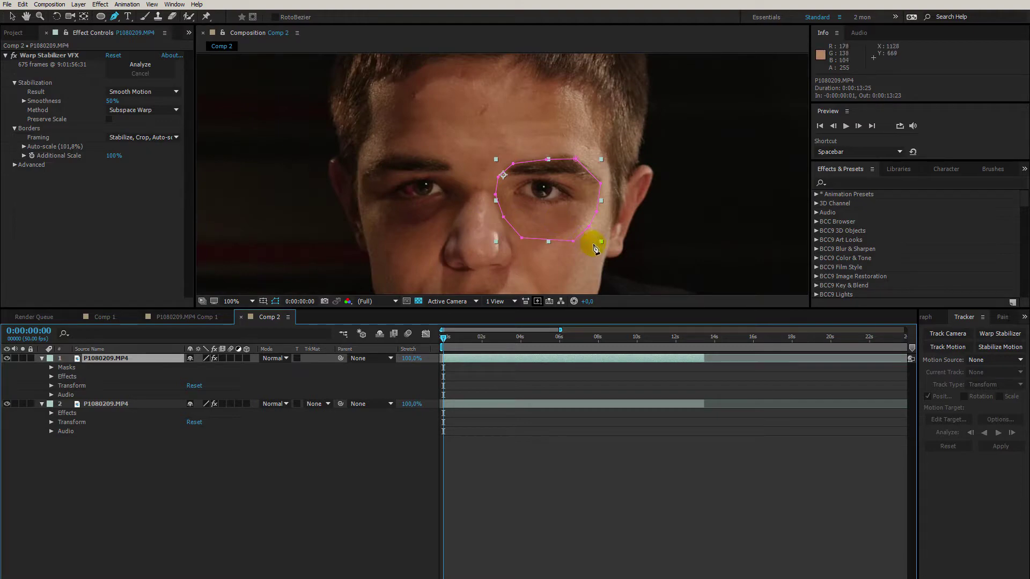
# - Mirror the masked eye horizontally to a scale of about -98.4, 83.9% and place it over the bruised eye at 874, 540
pyautogui.click(11, 16)
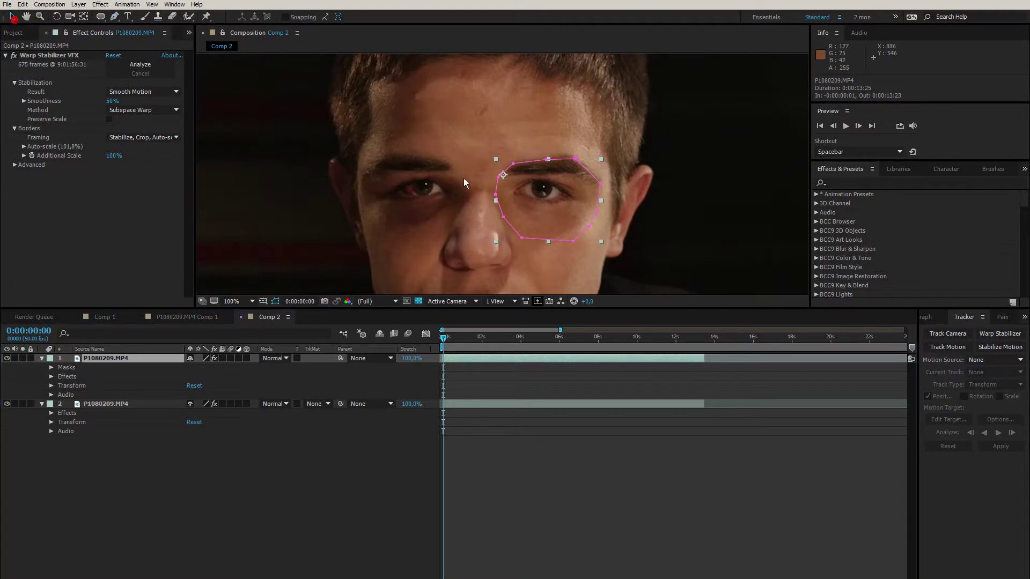
pyautogui.moveTo(601, 242); pyautogui.dragTo(407, 231)
pyautogui.moveTo(465, 216); pyautogui.dragTo(425, 217)
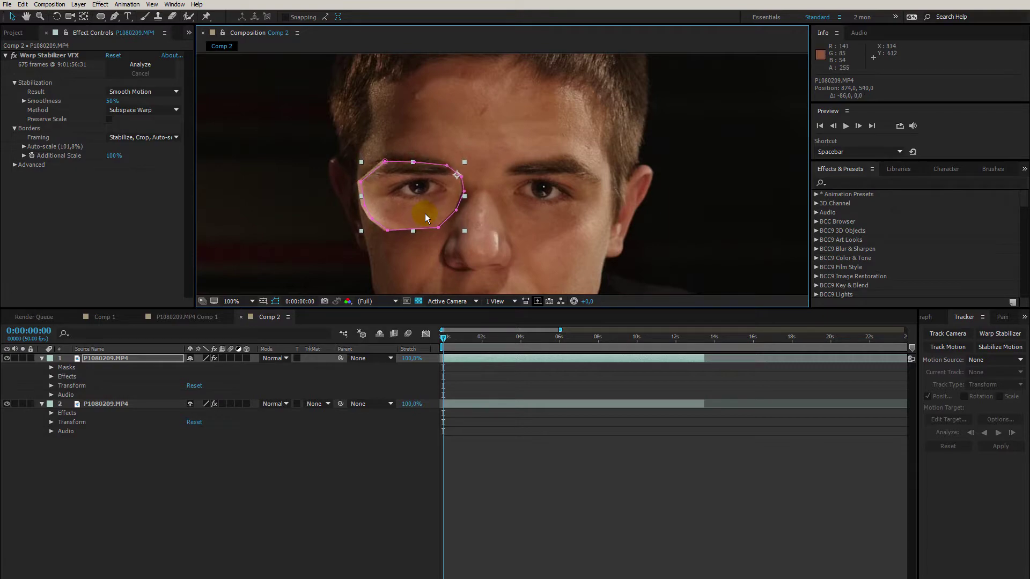
# - Lower the masked layer's opacity to 66% and align its eye with the one underneath at position 881, 540
pyautogui.click(51, 386)
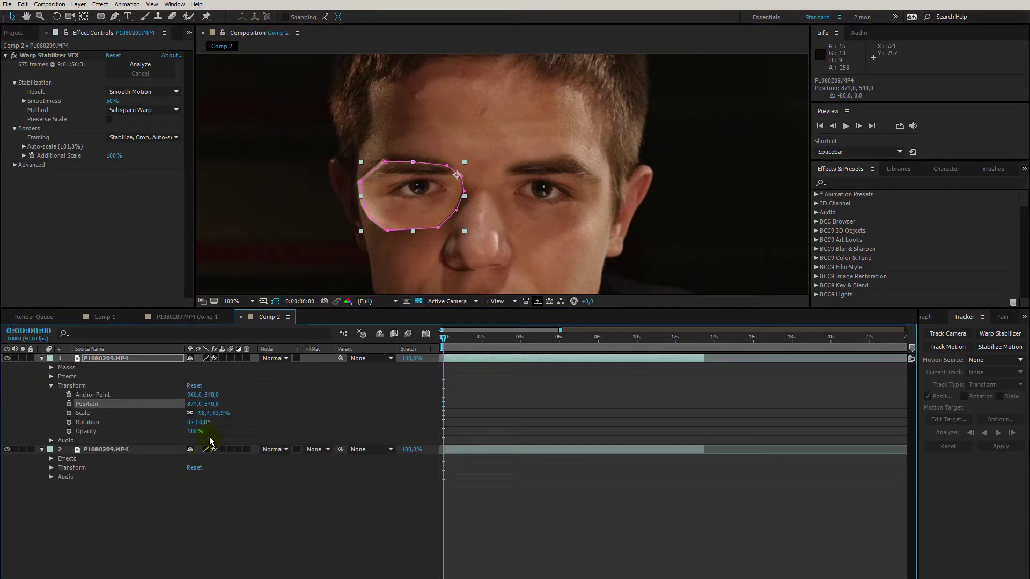
pyautogui.moveTo(196, 433); pyautogui.dragTo(182, 434)
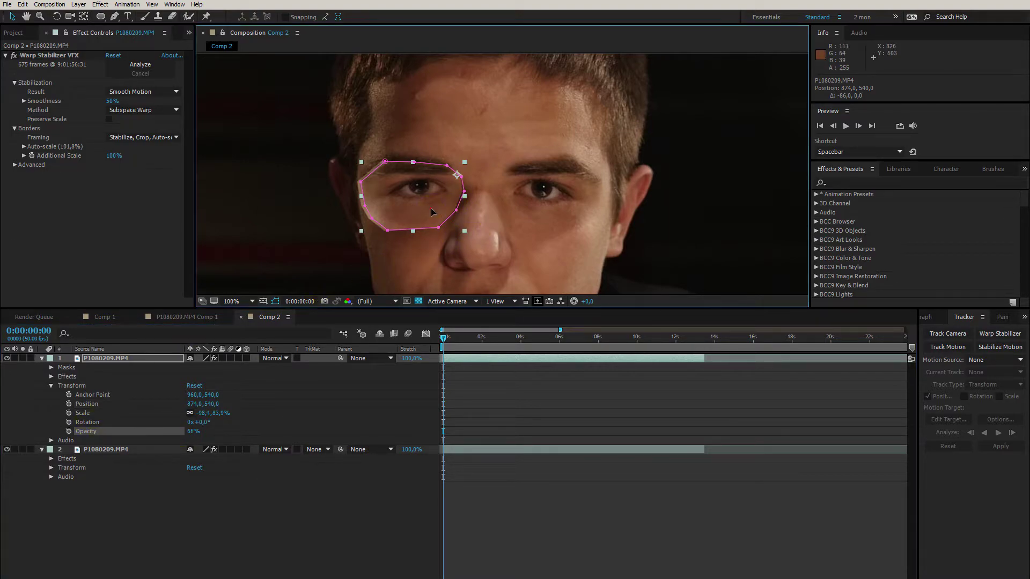
pyautogui.moveTo(432, 213); pyautogui.dragTo(436, 208)
pyautogui.click(489, 405)
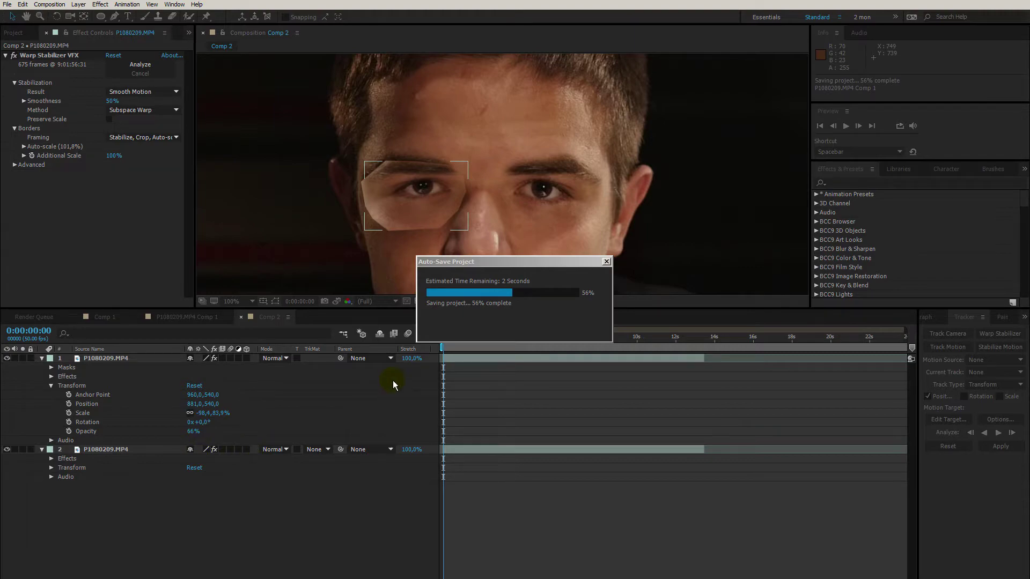
# - Set the Mask 1 feather on the upper layer to 64 pixels
pyautogui.click(456, 361)
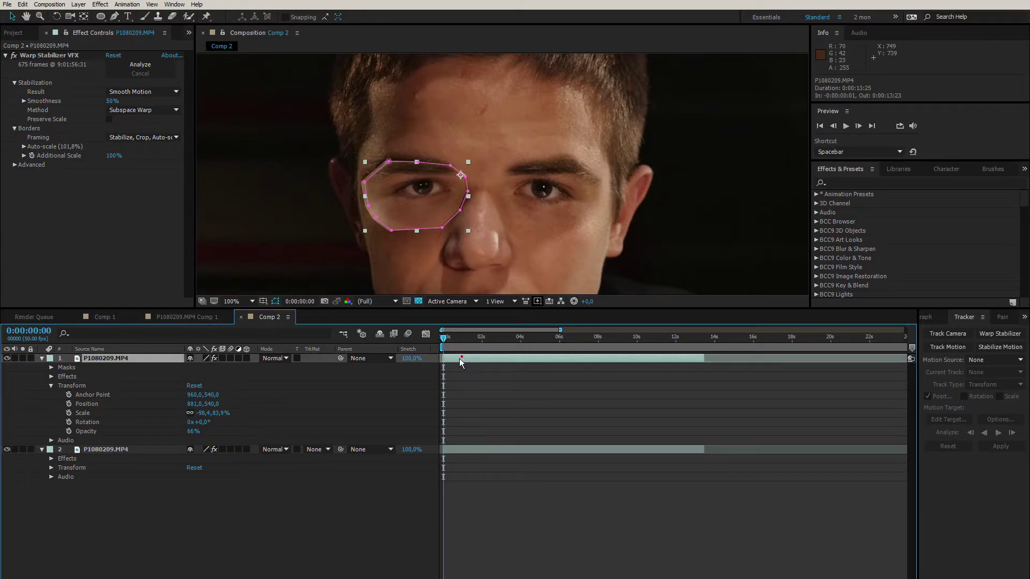
pyautogui.click(52, 367)
pyautogui.click(60, 377)
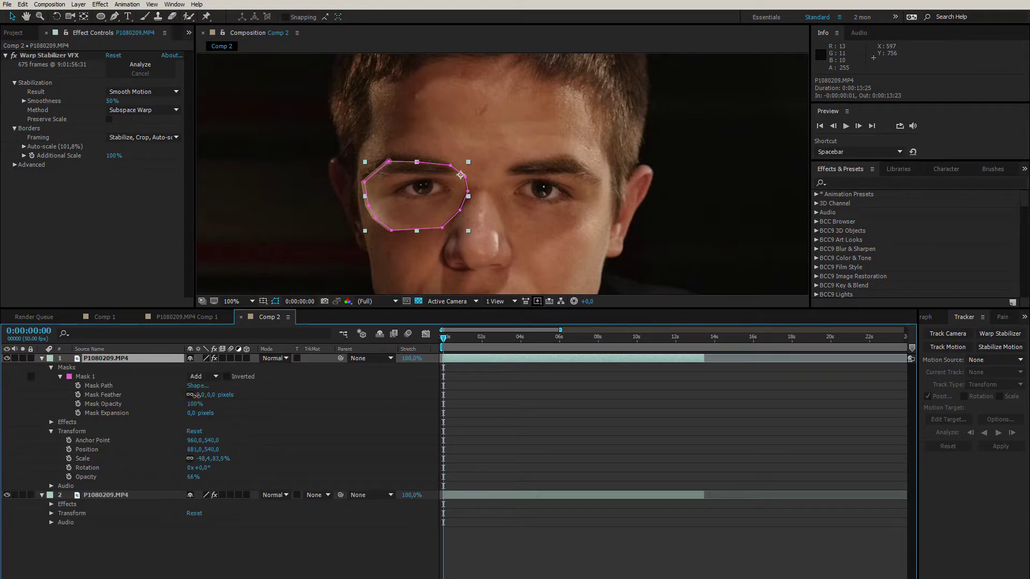
pyautogui.moveTo(194, 396); pyautogui.dragTo(236, 398)
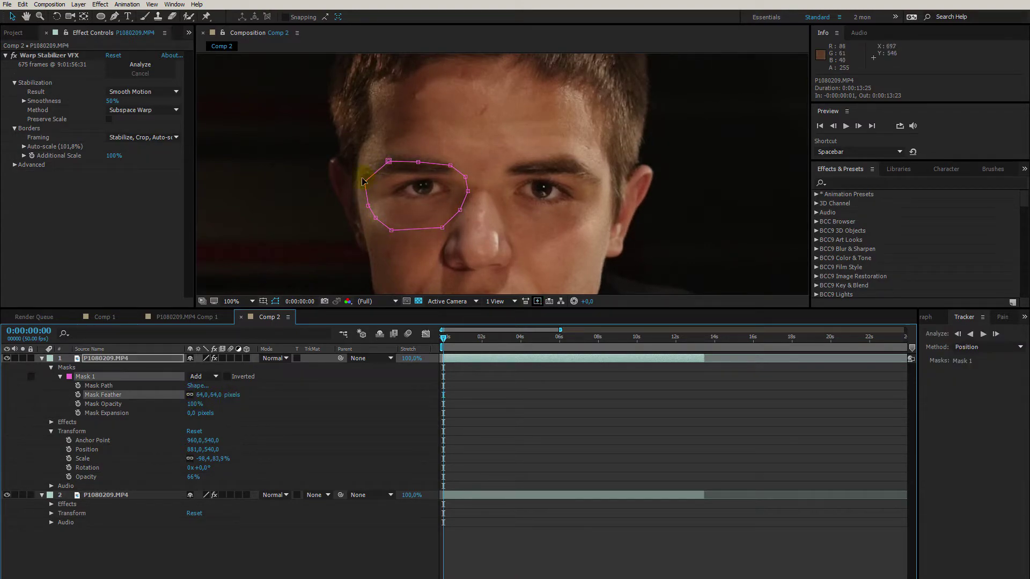
pyautogui.click(441, 418)
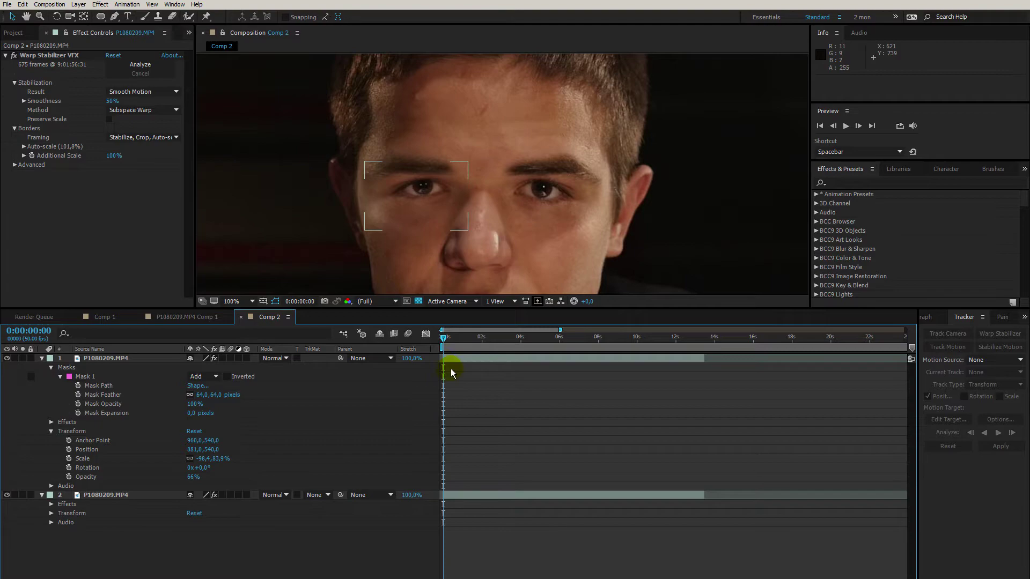
# - Set the opacity of the upper masked layer to 100%
pyautogui.click(465, 359)
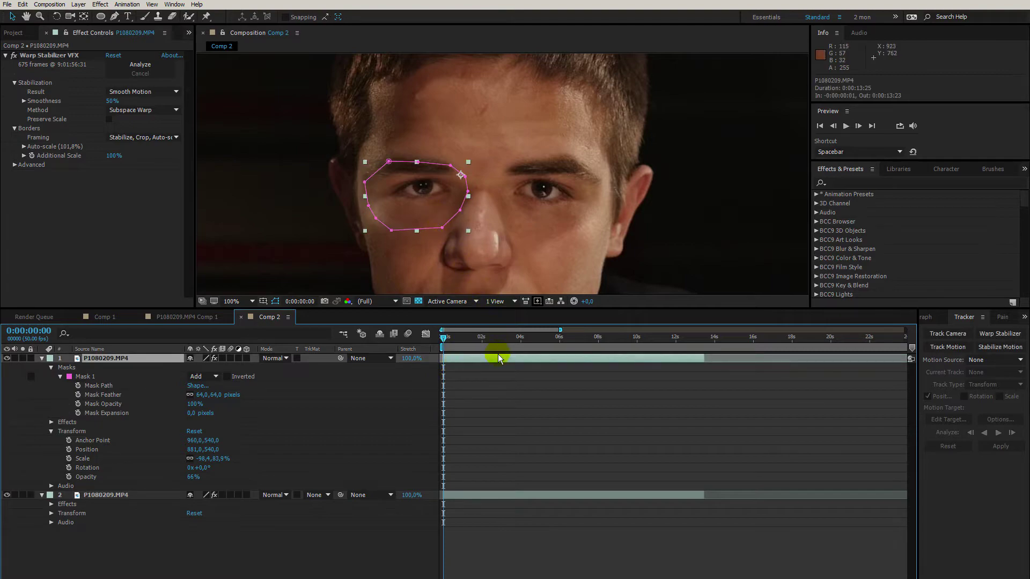
pyautogui.click(478, 378)
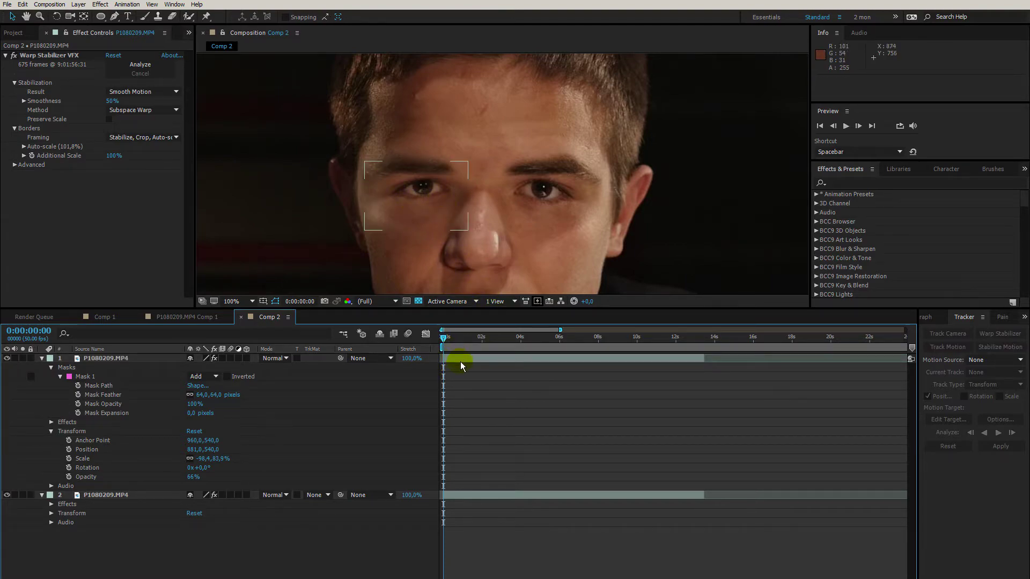
pyautogui.click(461, 362)
pyautogui.click(188, 473)
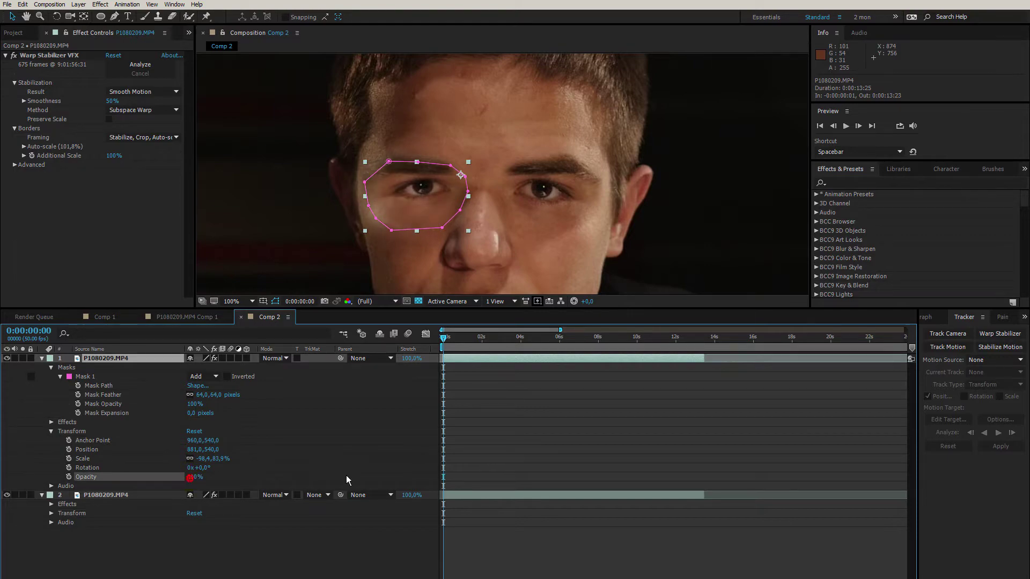
# - Apply the Brightness & Contrast effect from the Color Correction effects to the upper masked P1080209.MP4 layer
pyautogui.click(523, 407)
pyautogui.click(497, 360)
pyautogui.click(469, 416)
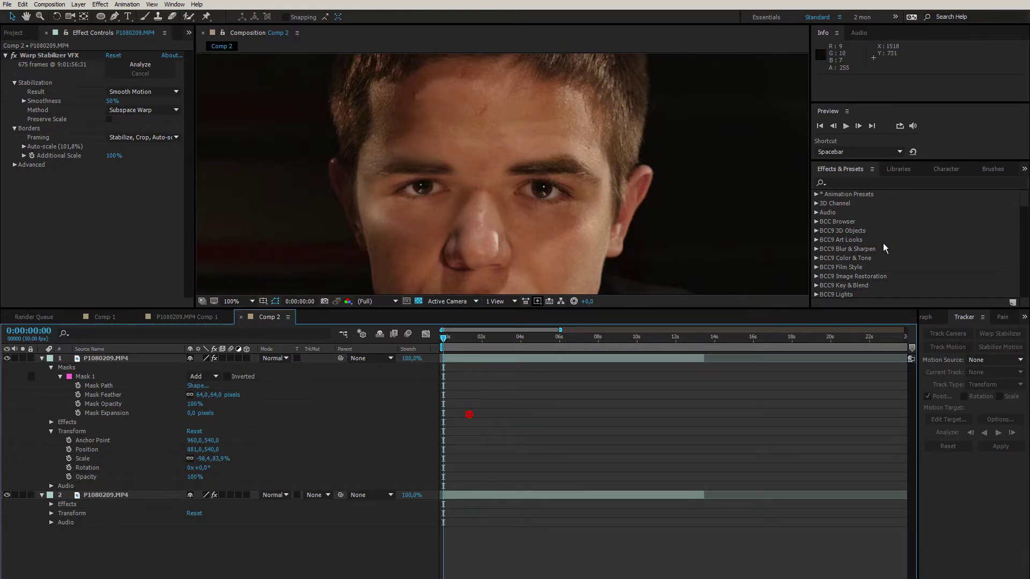
pyautogui.scroll(-5, 883, 243)
pyautogui.scroll(-2, 884, 243)
pyautogui.scroll(1, 883, 243)
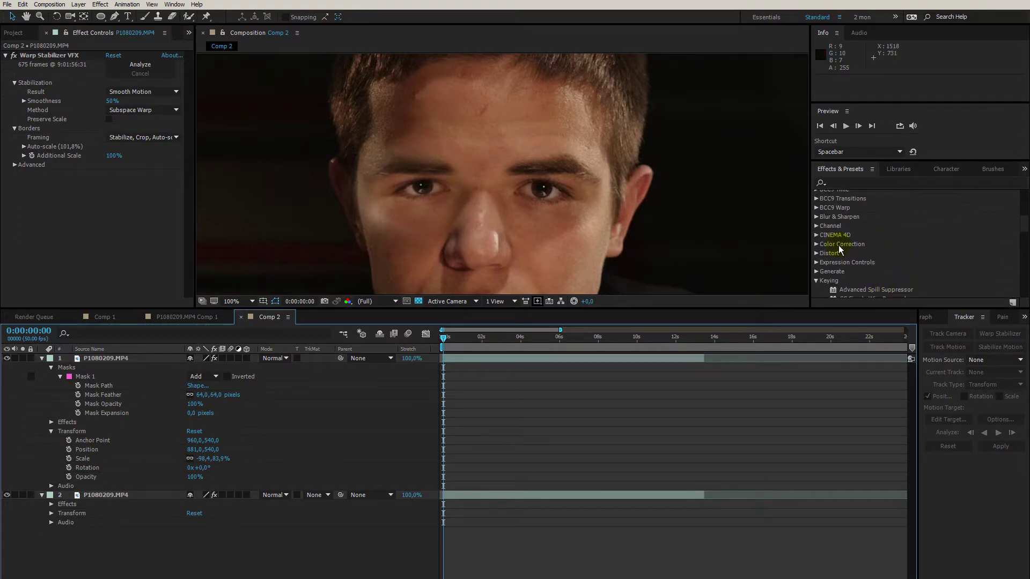
pyautogui.click(816, 241)
pyautogui.scroll(-1, 819, 249)
pyautogui.moveTo(858, 216); pyautogui.dragTo(507, 359)
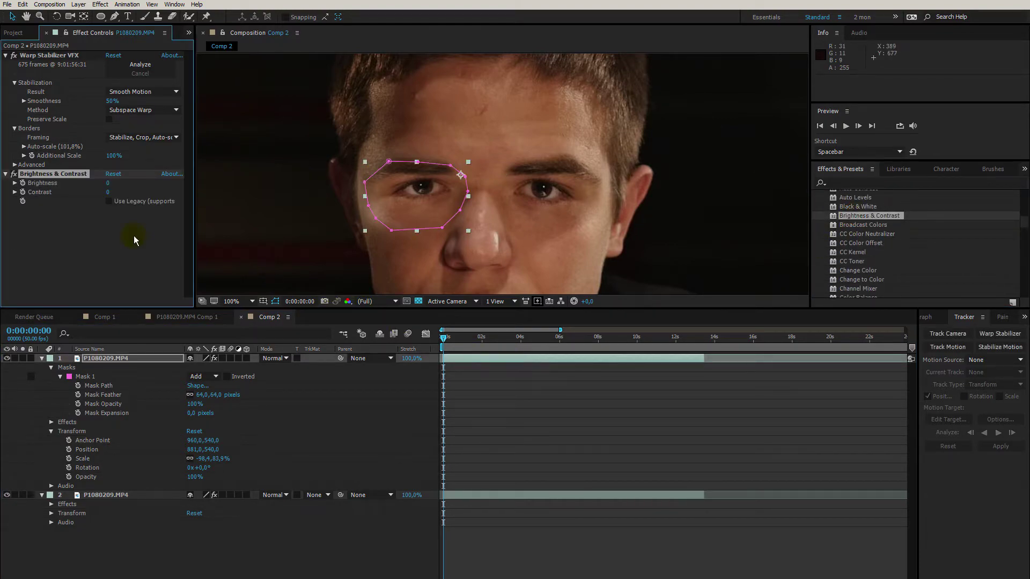
# - Set the masked layer's Brightness to -43 and Contrast to -29
pyautogui.click(14, 192)
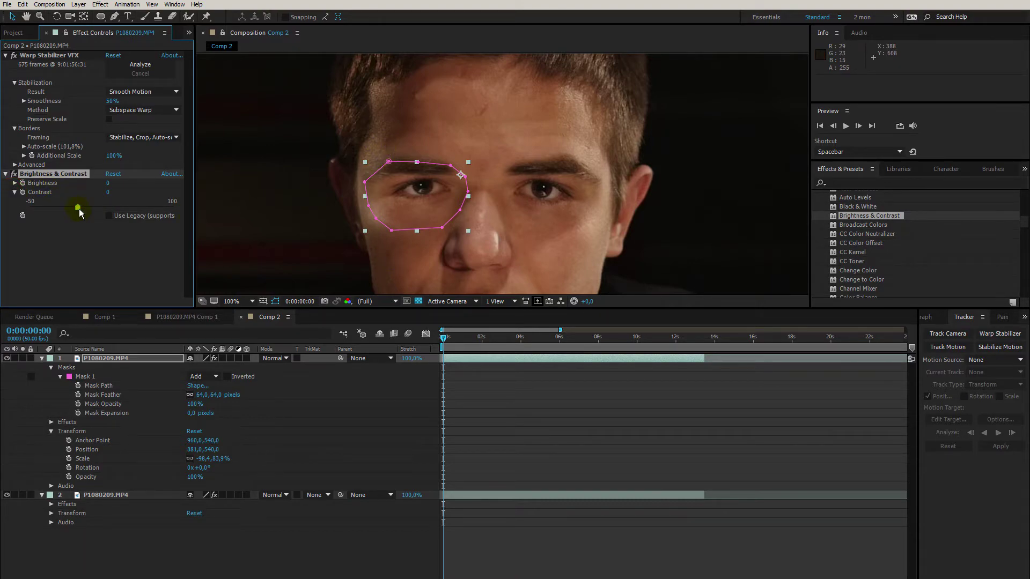
pyautogui.moveTo(78, 213); pyautogui.dragTo(51, 217)
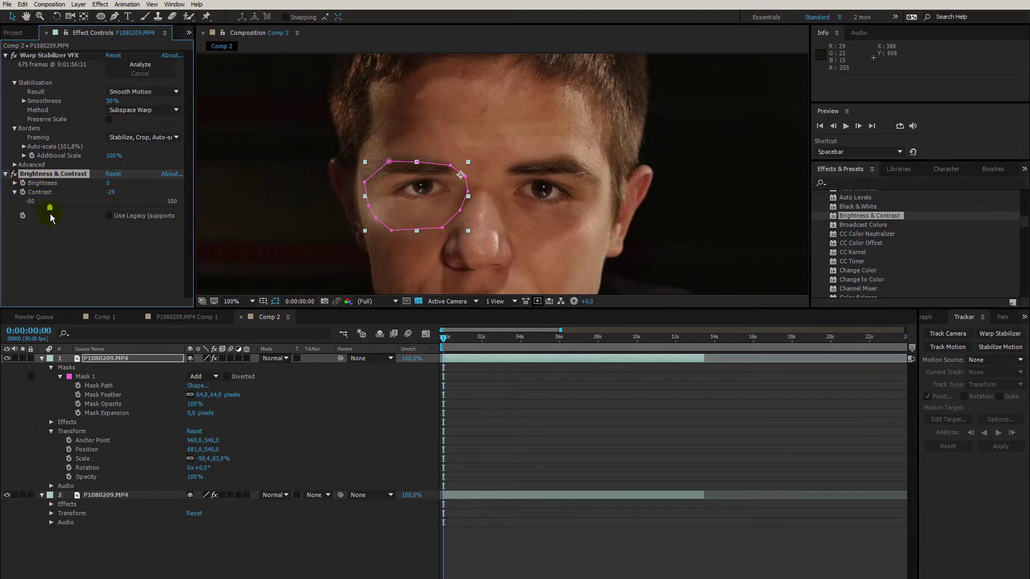
pyautogui.click(14, 183)
pyautogui.moveTo(102, 199); pyautogui.dragTo(82, 205)
pyautogui.click(531, 407)
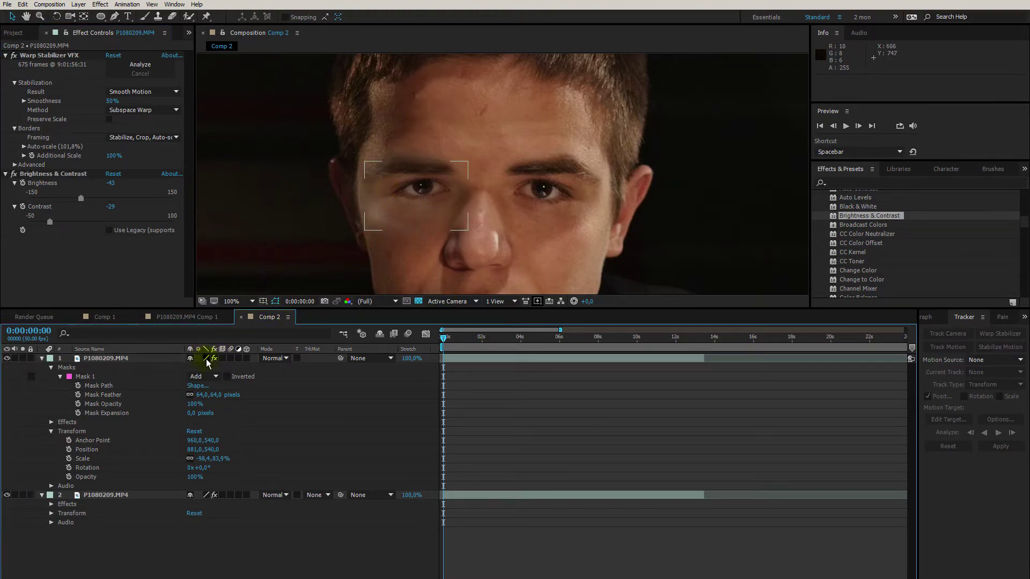
# - Set the Mask 1 feather to 96 pixels and its expansion to 15 pixels
pyautogui.moveTo(199, 395)
pyautogui.mouseDown()
pyautogui.moveTo(228, 395)
pyautogui.moveTo(219, 400)
pyautogui.mouseUp()
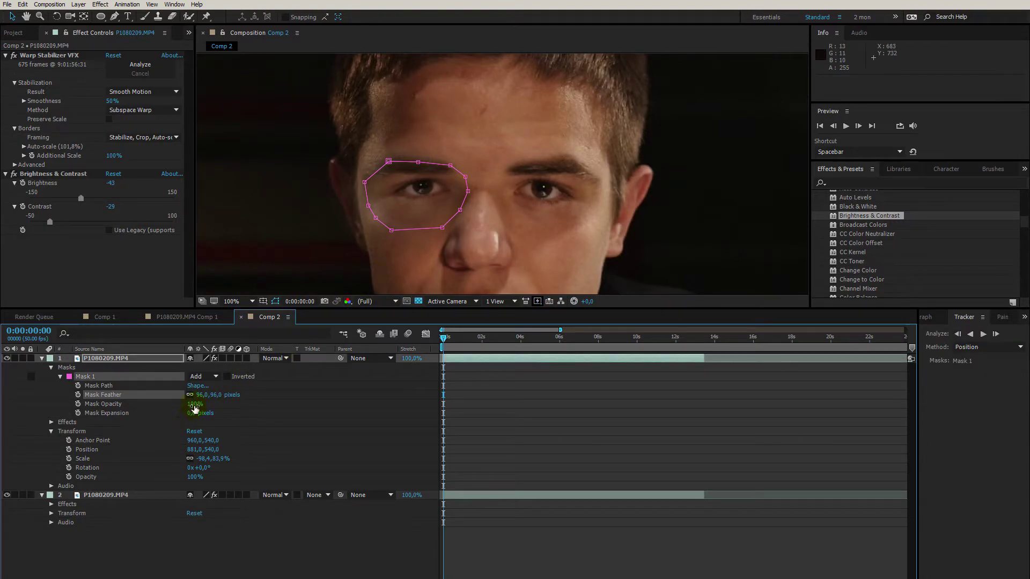
pyautogui.moveTo(191, 413); pyautogui.dragTo(207, 414)
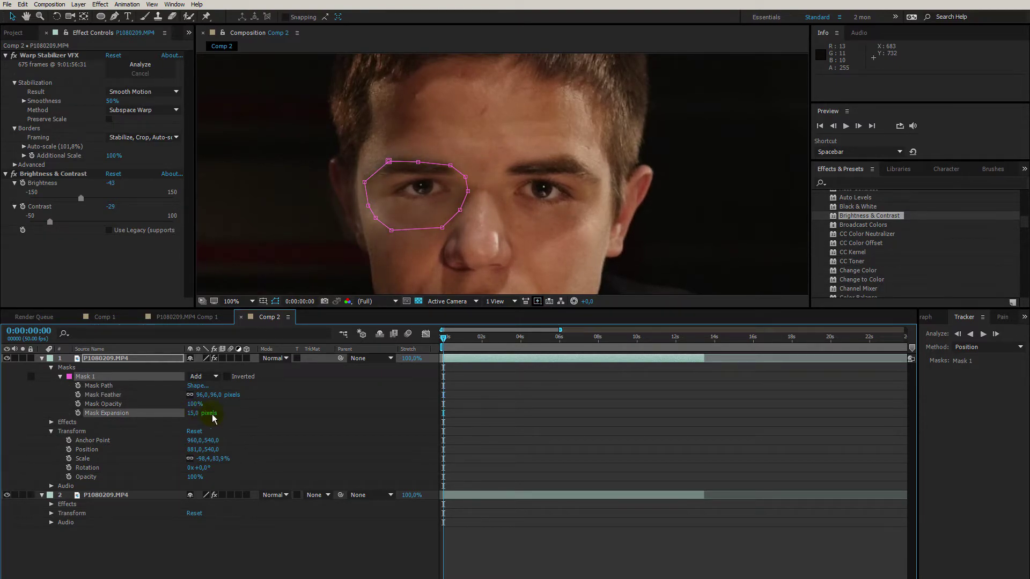
pyautogui.click(580, 411)
# - Raise the Brightness of the masked layer to -30
pyautogui.click(485, 359)
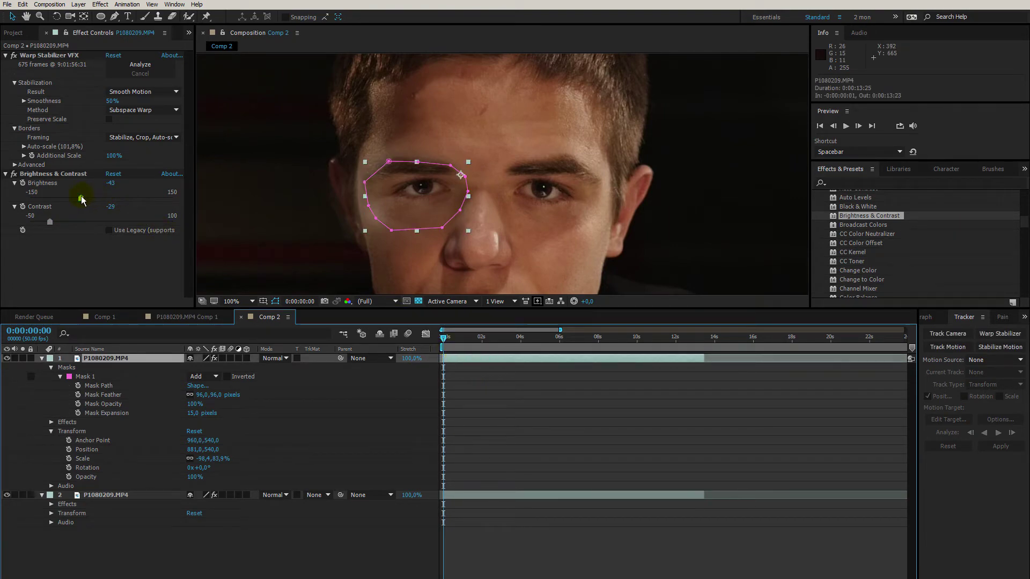
pyautogui.moveTo(82, 200)
pyautogui.mouseDown()
pyautogui.moveTo(110, 200)
pyautogui.moveTo(88, 204)
pyautogui.mouseUp()
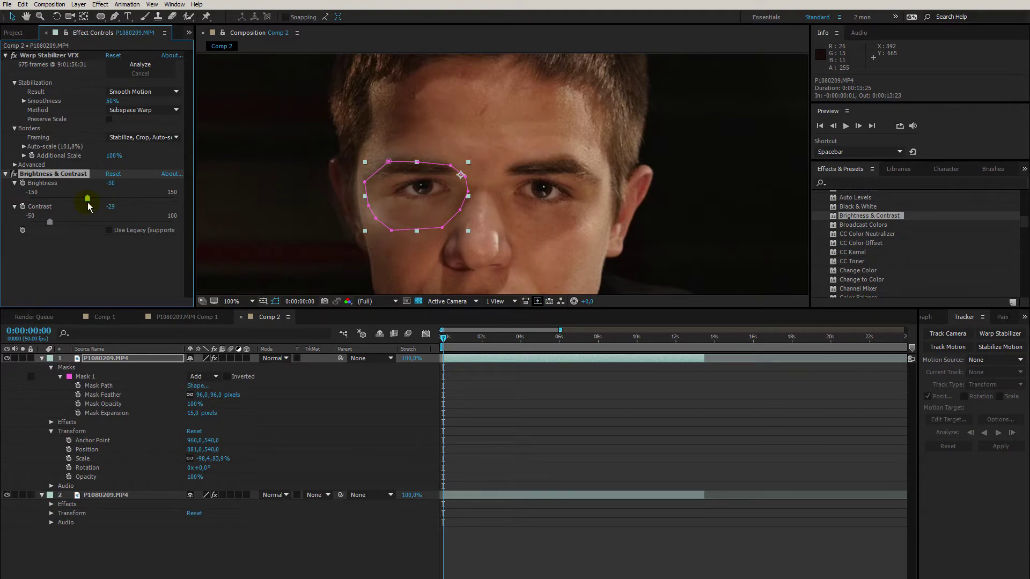
pyautogui.click(527, 404)
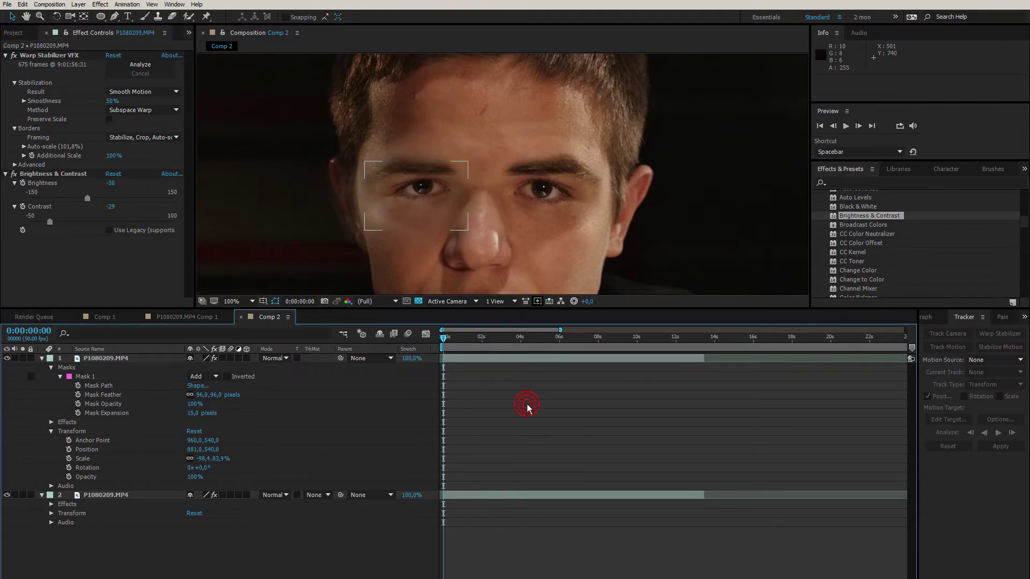
# - Reshape Mask 1 by moving its lower and outer vertices outward and down so it covers more of the cheek beside the nose
pyautogui.click(471, 356)
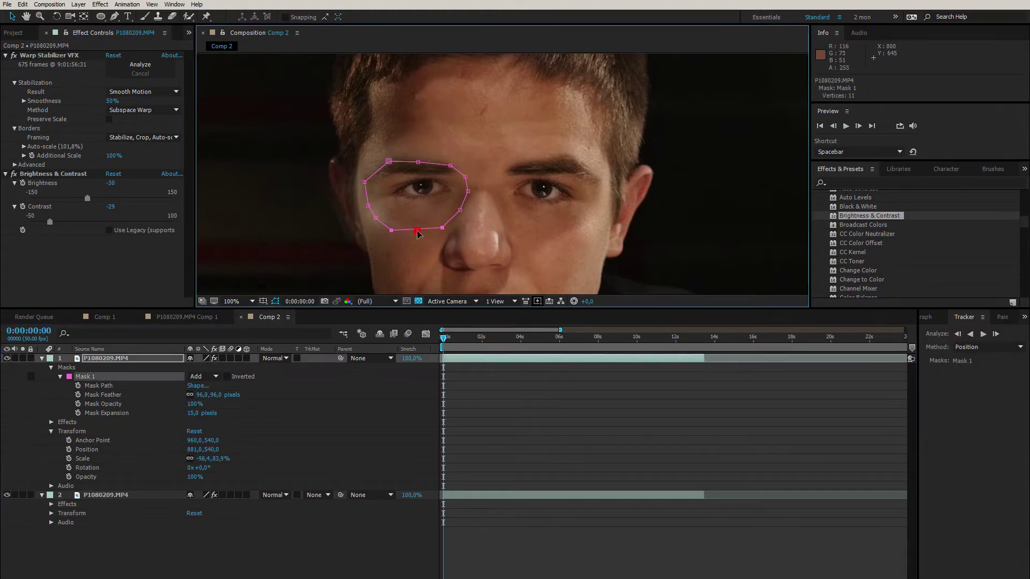
pyautogui.click(488, 404)
pyautogui.click(478, 355)
pyautogui.click(390, 232)
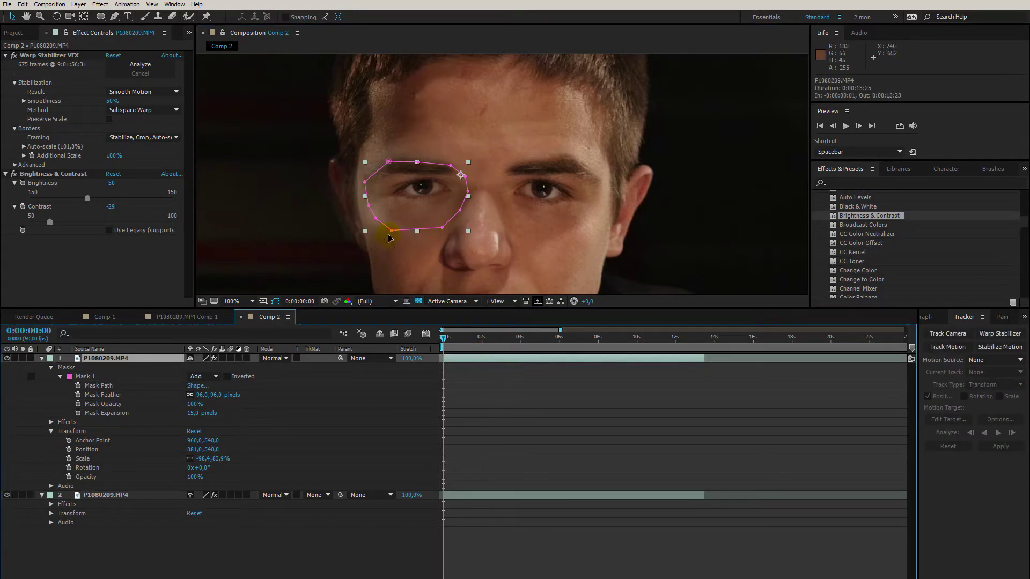
pyautogui.moveTo(392, 230); pyautogui.dragTo(379, 251)
pyautogui.moveTo(377, 219); pyautogui.dragTo(363, 184)
pyautogui.click(370, 213)
pyautogui.click(367, 217)
pyautogui.moveTo(368, 222); pyautogui.dragTo(368, 225)
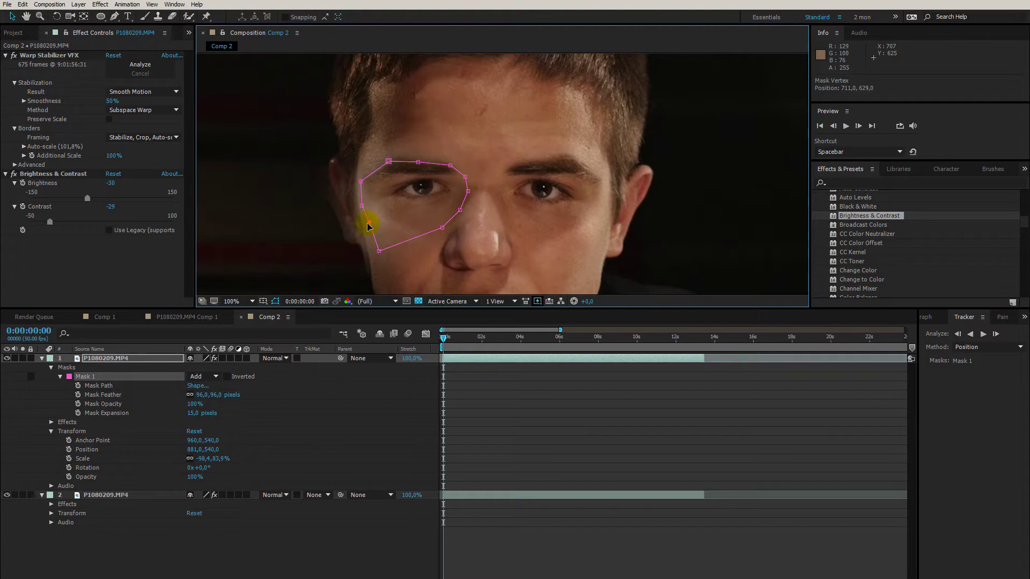
pyautogui.click(455, 232)
pyautogui.moveTo(447, 230); pyautogui.dragTo(426, 251)
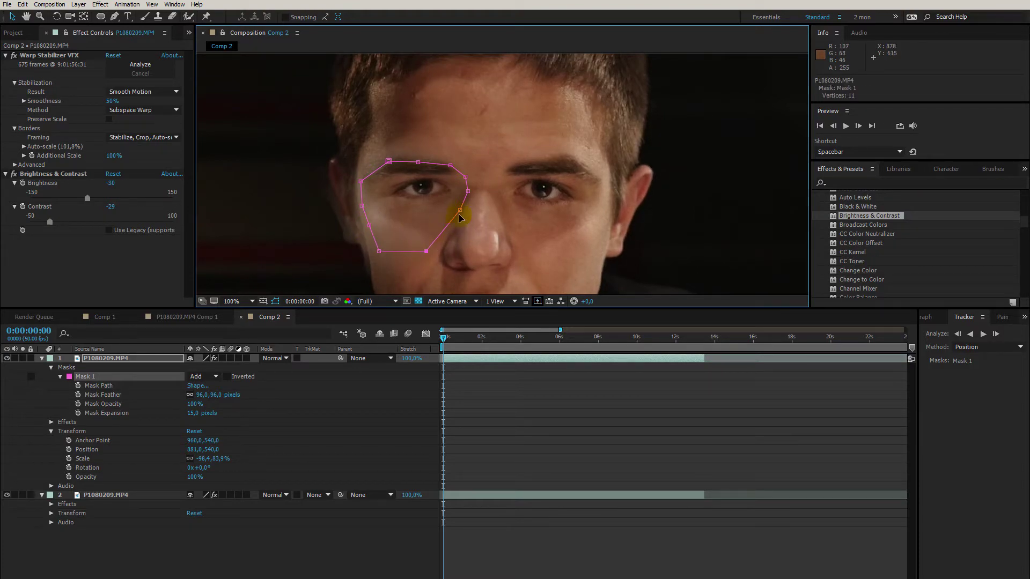
pyautogui.moveTo(460, 212); pyautogui.dragTo(456, 210)
pyautogui.click(468, 366)
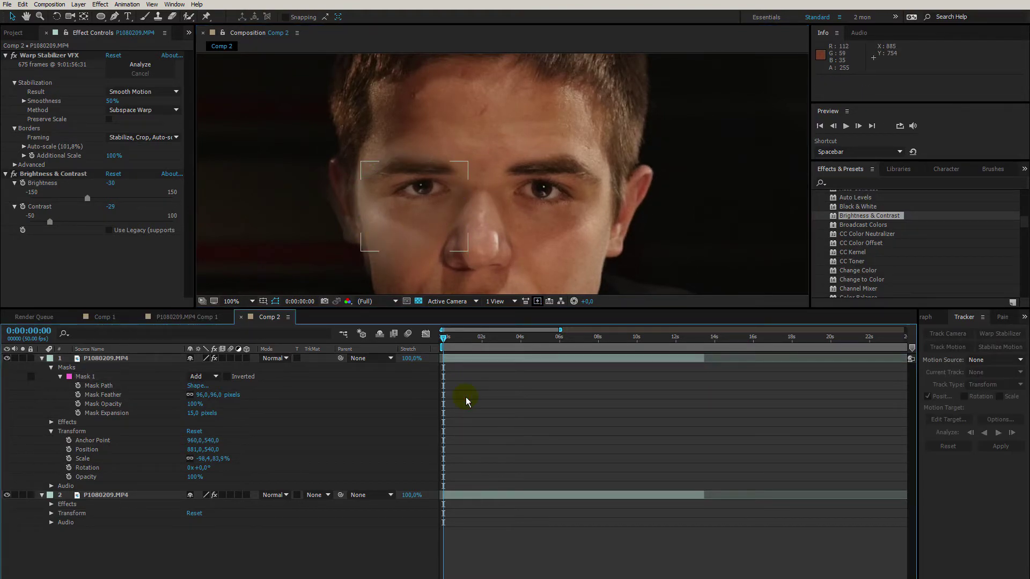
# - Pull the outer and lower-outer vertices of Mask 1 inward, away from the edge of the face, leaving a point beside the nose
pyautogui.scroll(-2, 495, 273)
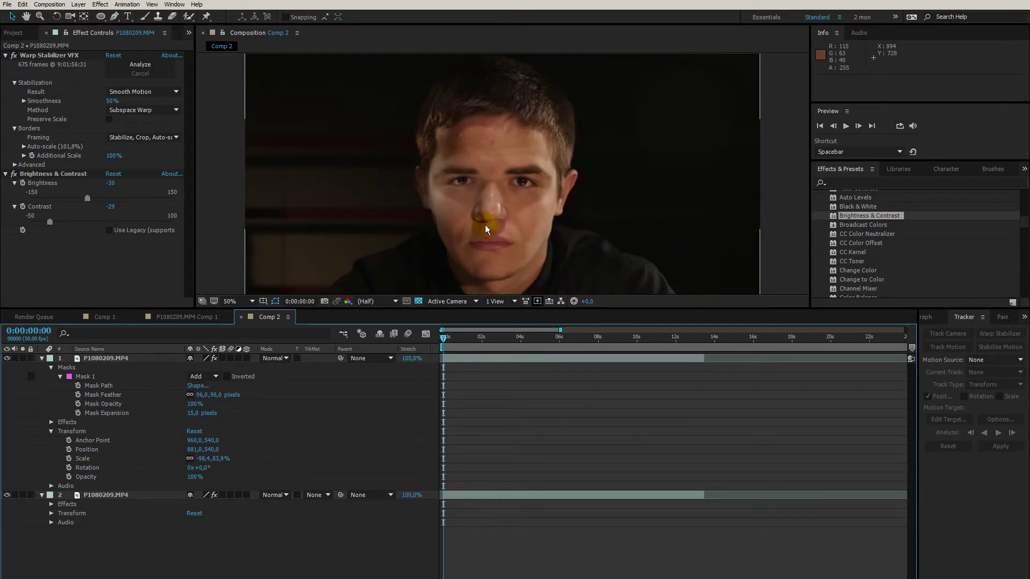
pyautogui.click(479, 355)
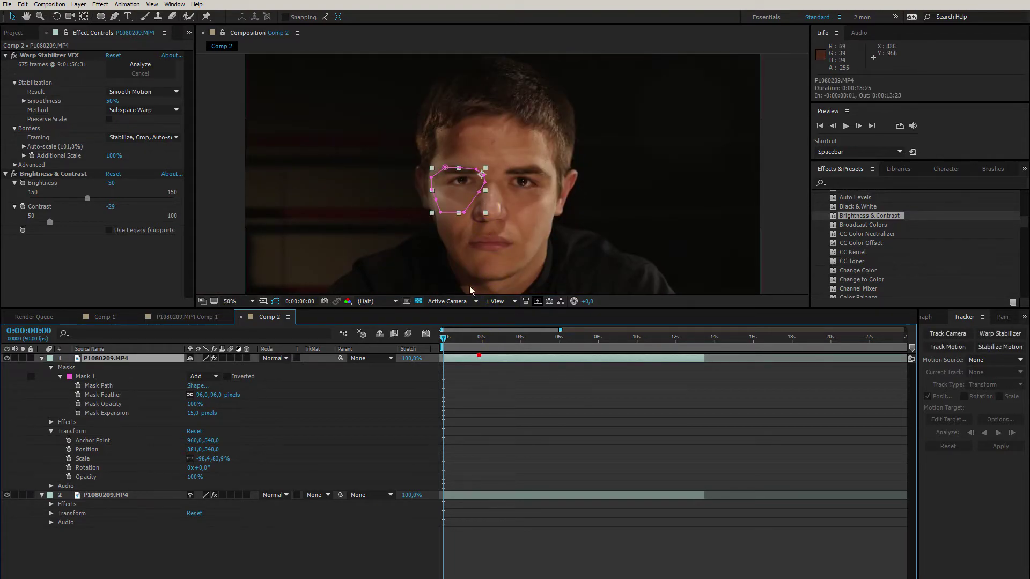
pyautogui.scroll(2, 466, 273)
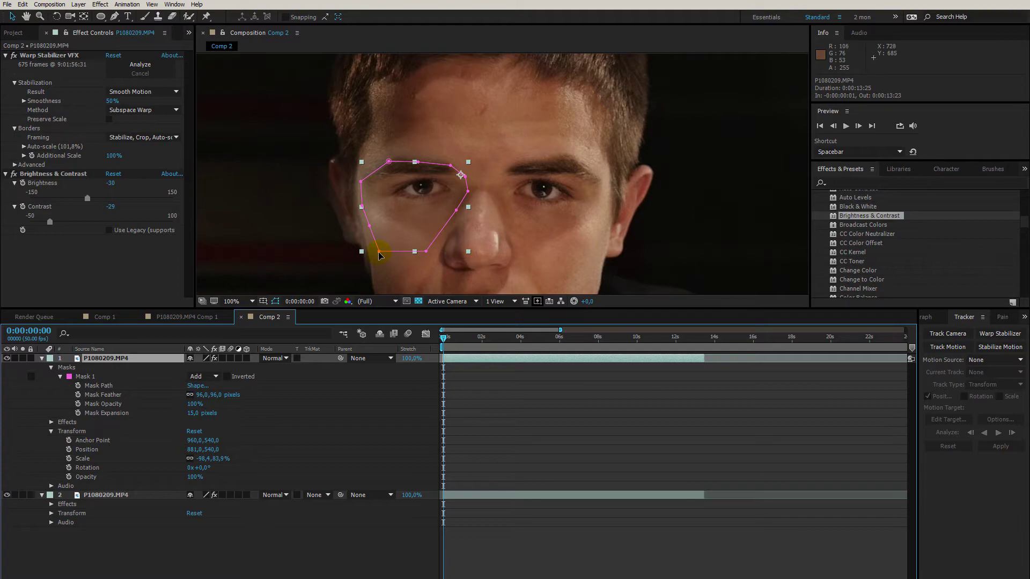
pyautogui.moveTo(379, 252); pyautogui.dragTo(365, 177)
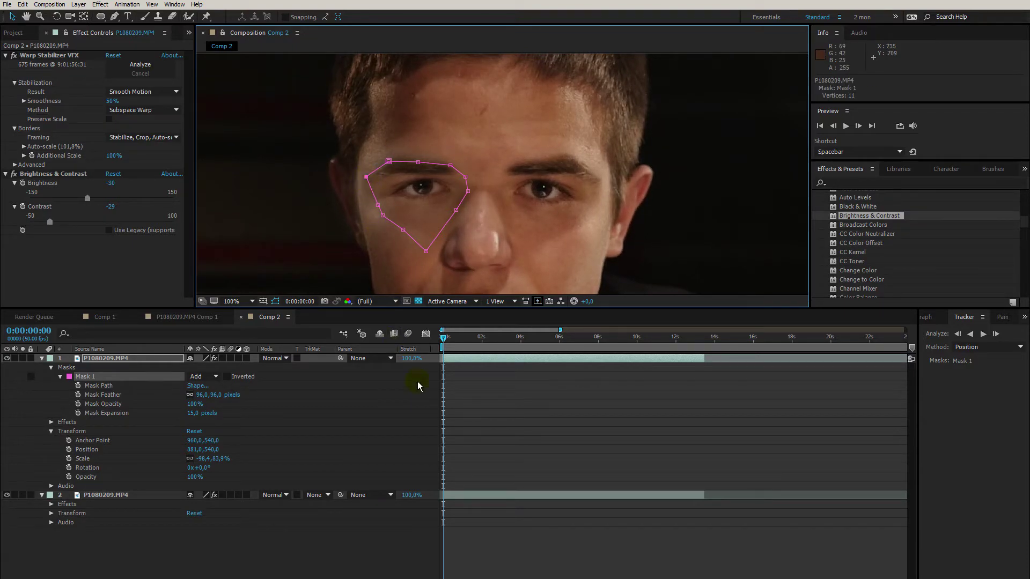
pyautogui.click(417, 385)
# - Nudge the masked layer to position 879, 542 and enlarge its scale to -108.4, 92.4%
pyautogui.click(501, 362)
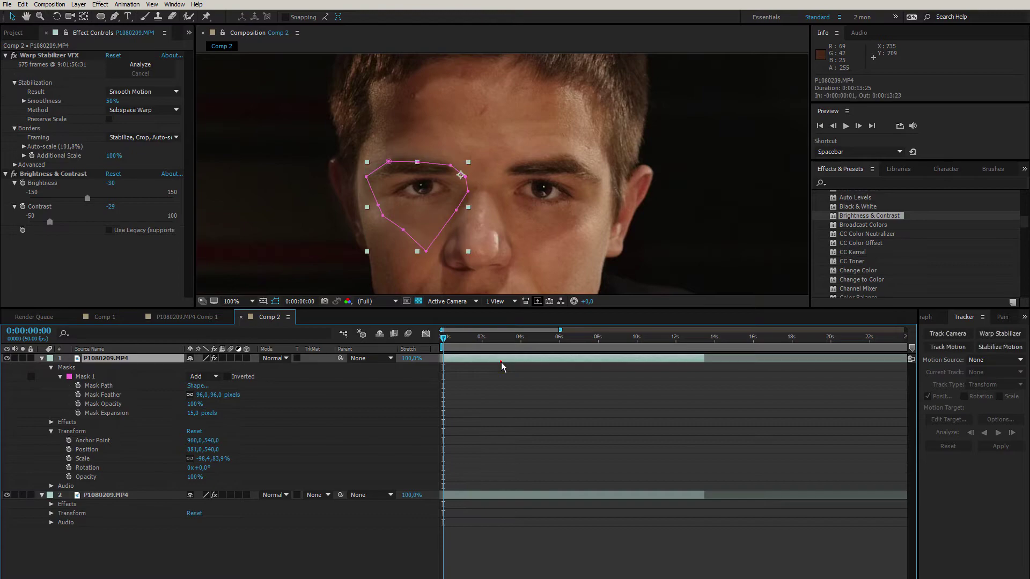
pyautogui.press('Up')
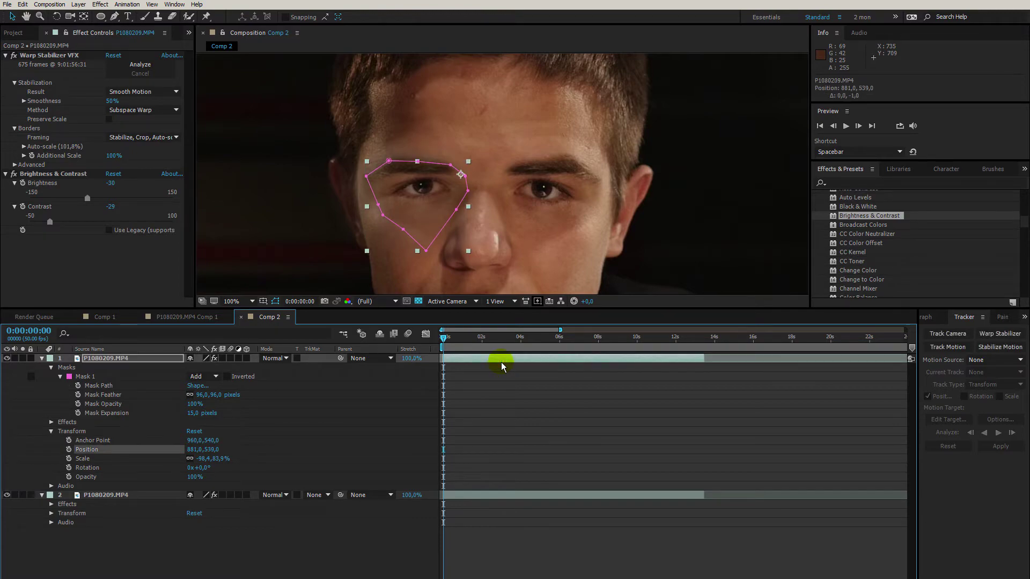
pyautogui.press('Down')
pyautogui.press('Down')
pyautogui.press('Down')
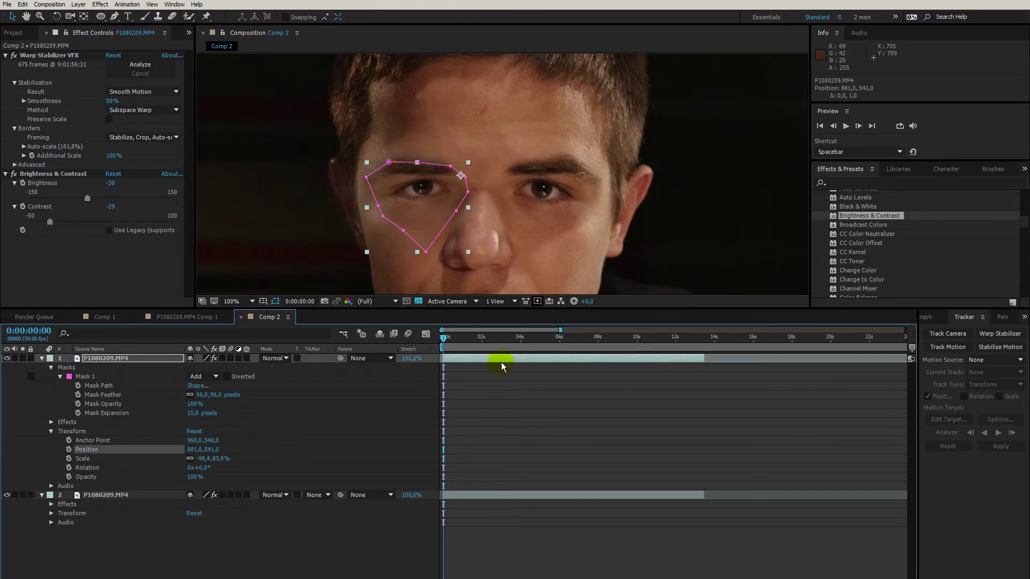
pyautogui.press('Left')
pyautogui.press('Left')
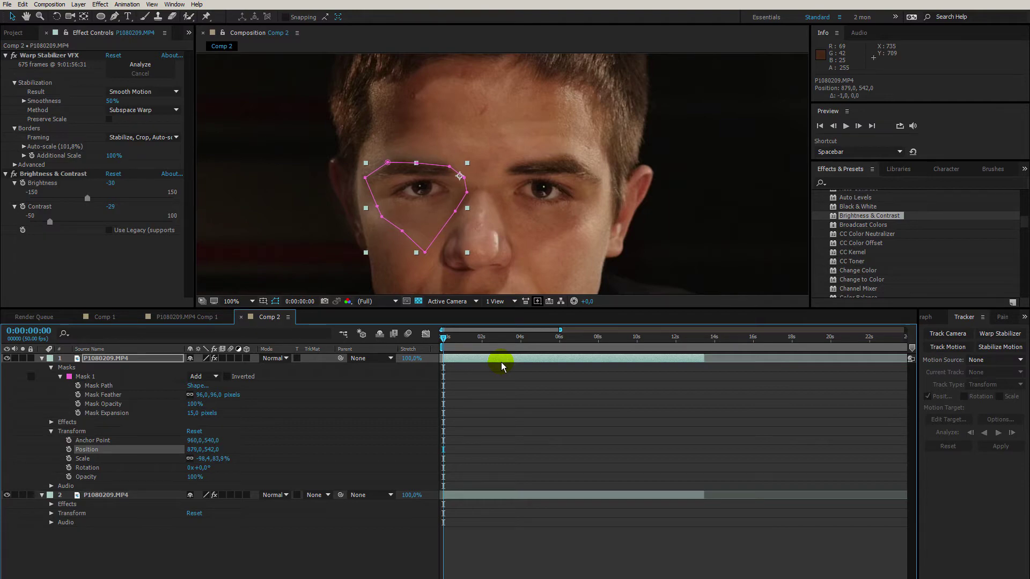
pyautogui.click(508, 388)
pyautogui.click(511, 358)
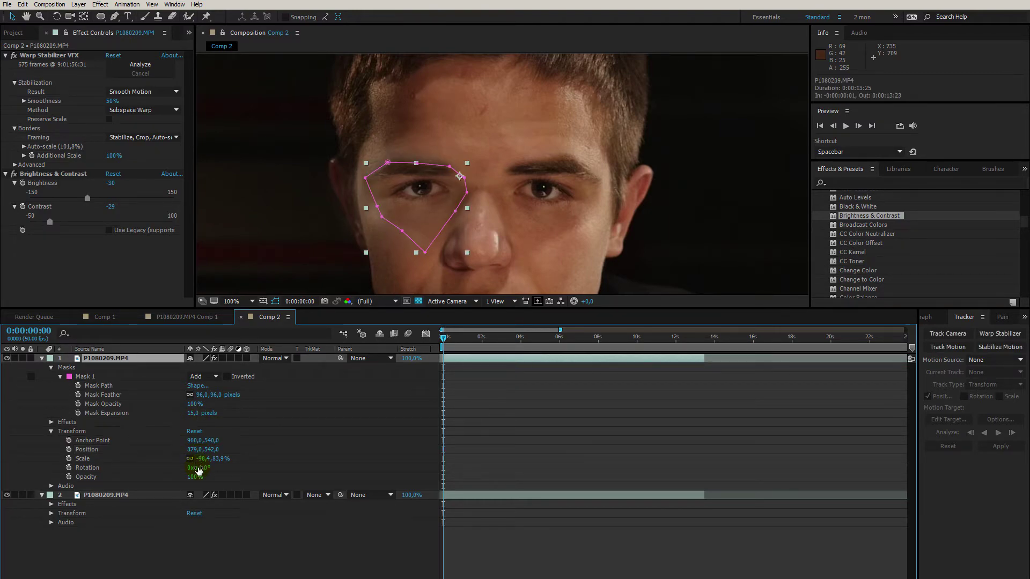
pyautogui.moveTo(203, 461); pyautogui.dragTo(199, 465)
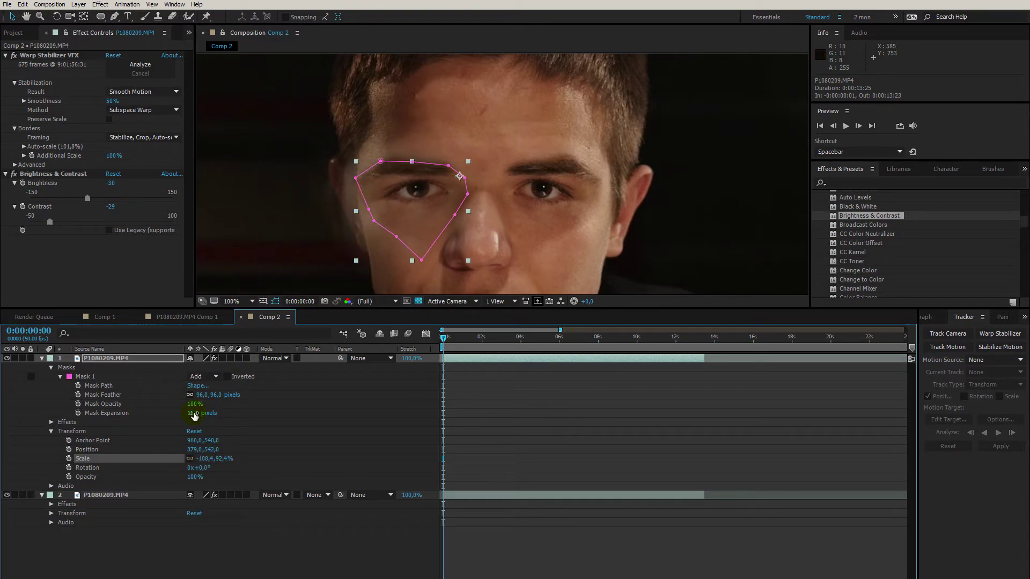
# - Set the Mask 1 feather to 26 pixels and its expansion to 1 pixel
pyautogui.moveTo(190, 415)
pyautogui.mouseDown()
pyautogui.moveTo(166, 415)
pyautogui.moveTo(177, 414)
pyautogui.mouseUp()
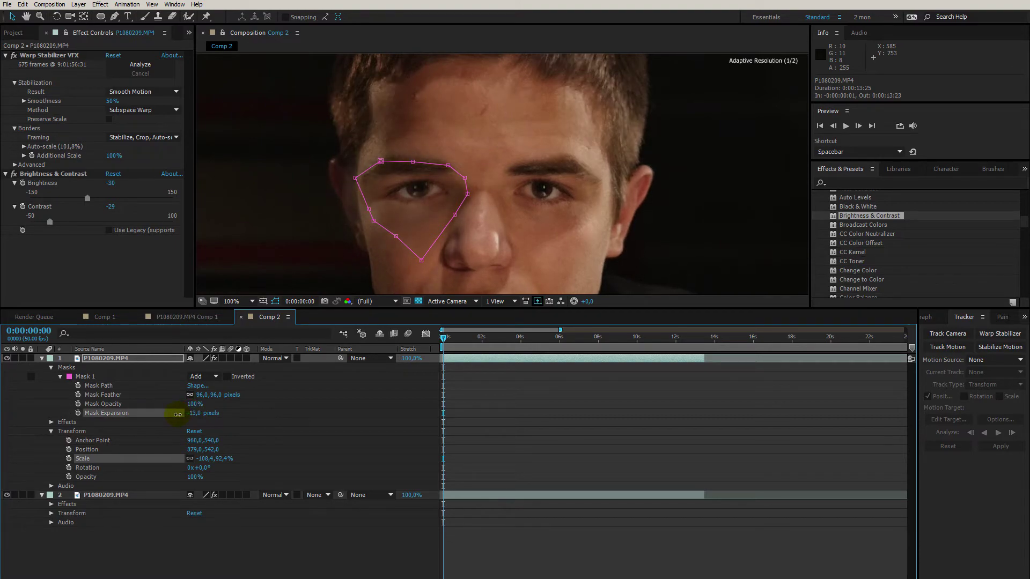
pyautogui.click(559, 428)
pyautogui.click(514, 360)
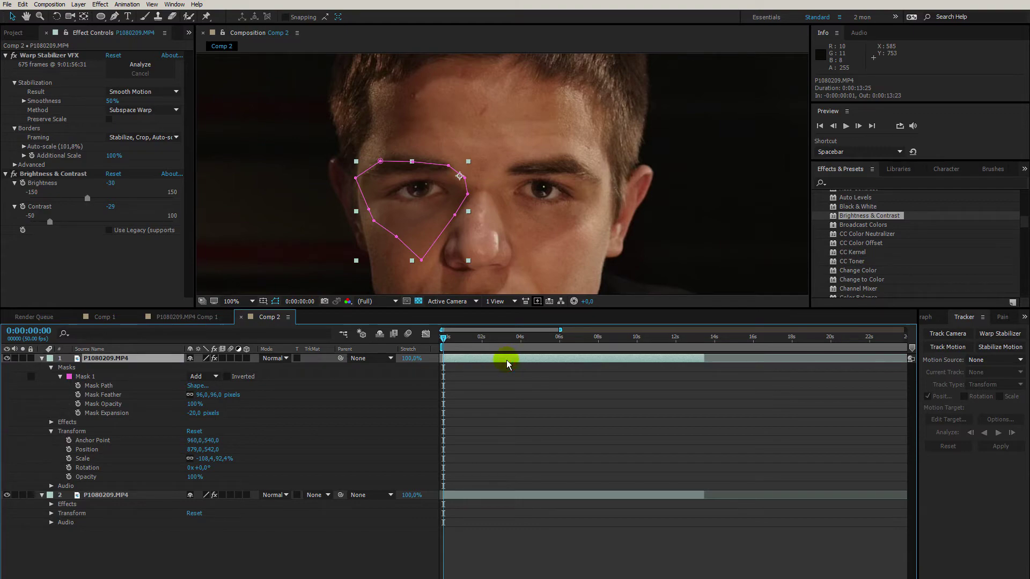
pyautogui.moveTo(203, 395); pyautogui.dragTo(230, 395)
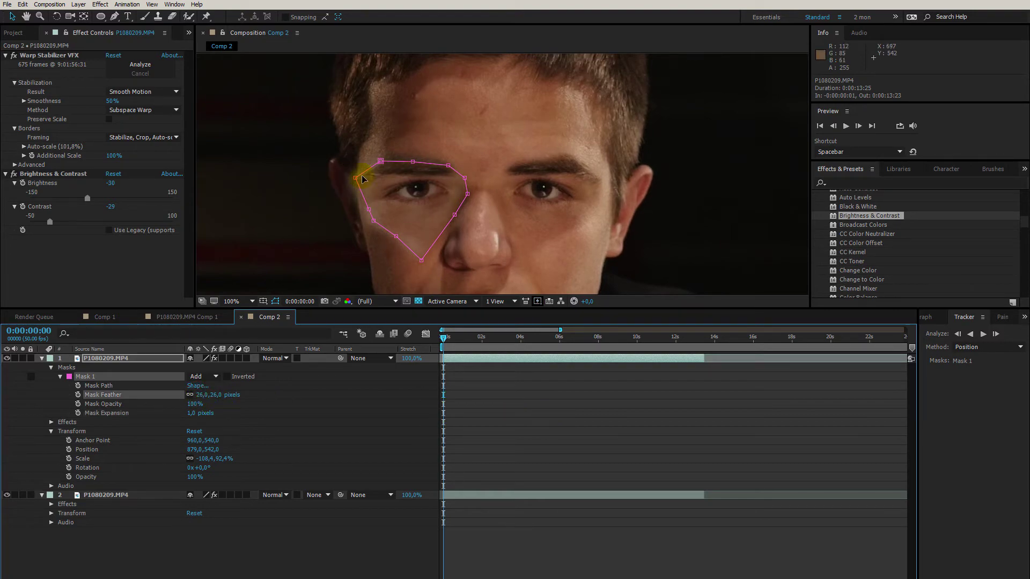
# - Reshape Mask 1 into a rounder outline closer to the eye by moving its outer and lower vertices
pyautogui.moveTo(356, 177); pyautogui.dragTo(380, 164)
pyautogui.moveTo(368, 206); pyautogui.dragTo(449, 225)
pyautogui.click(504, 436)
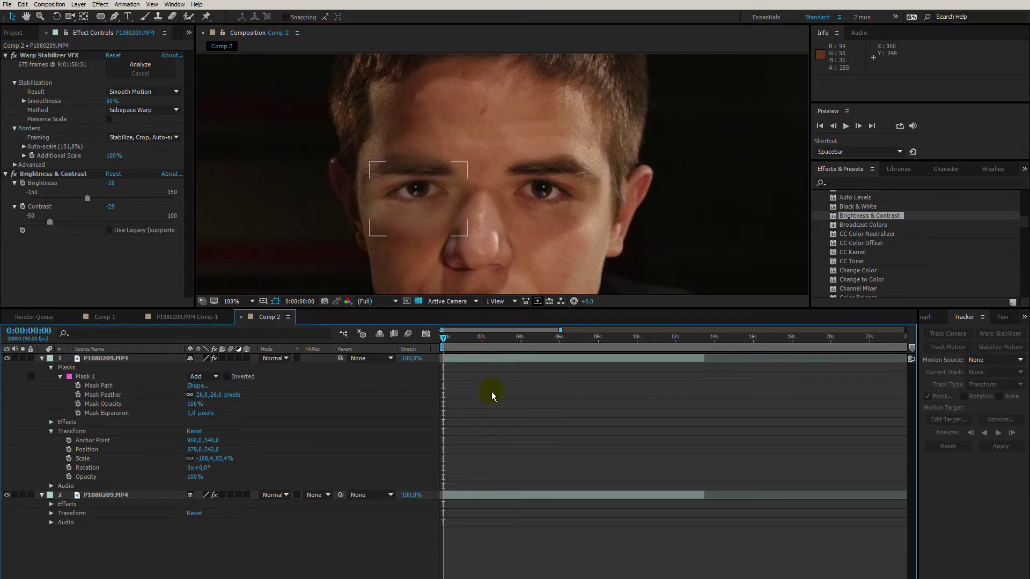
# - Lower the Brightness of the masked layer to -72
pyautogui.click(493, 363)
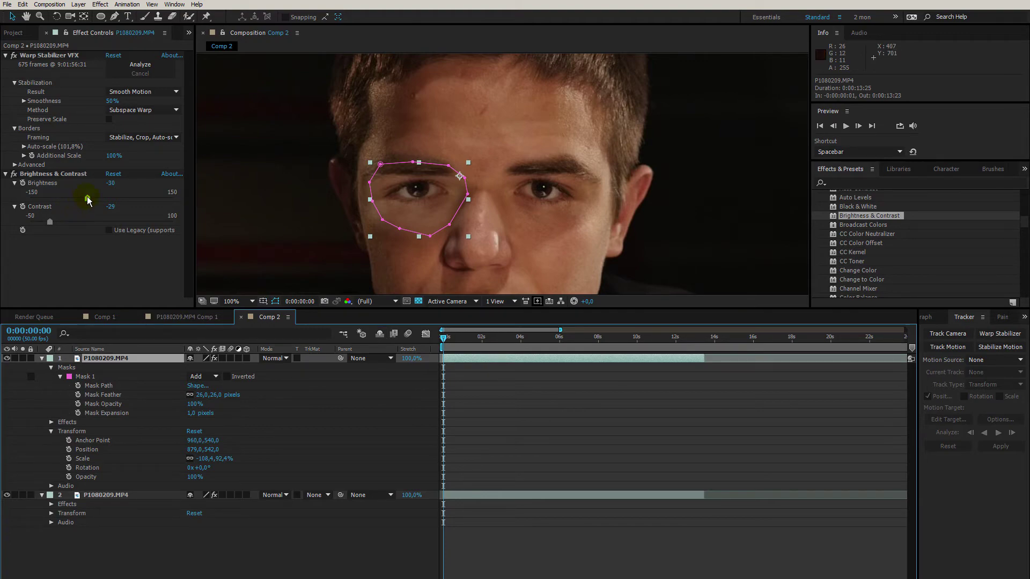
pyautogui.moveTo(88, 200); pyautogui.dragTo(75, 204)
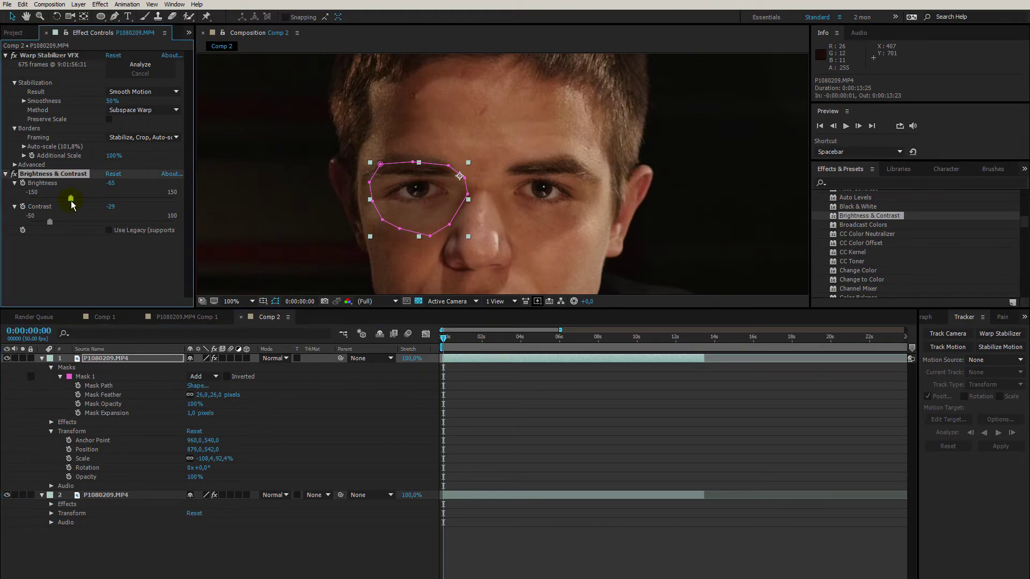
pyautogui.click(524, 424)
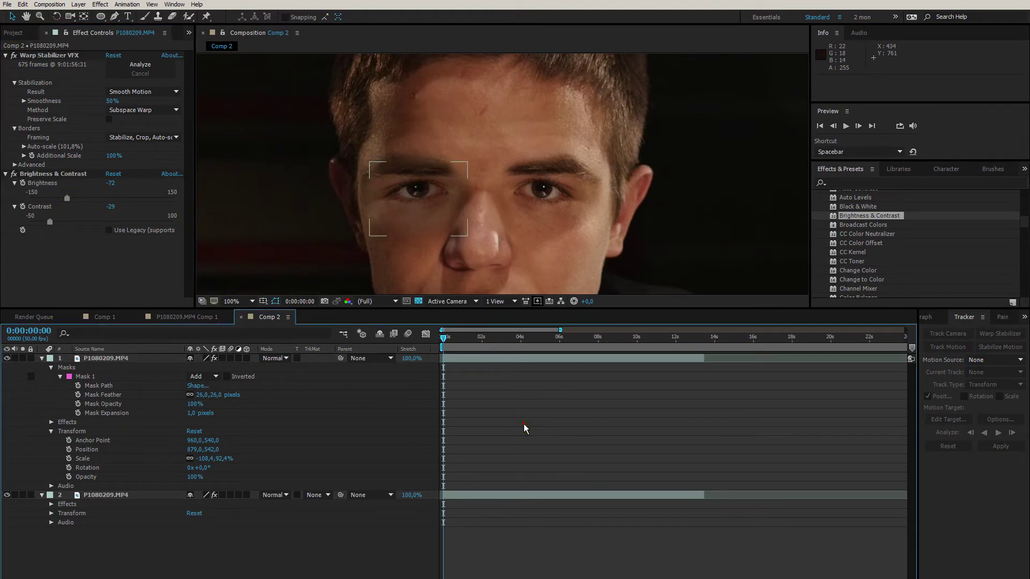
# - Set the masked layer's Contrast to 7 and its Brightness to -19
pyautogui.click(507, 359)
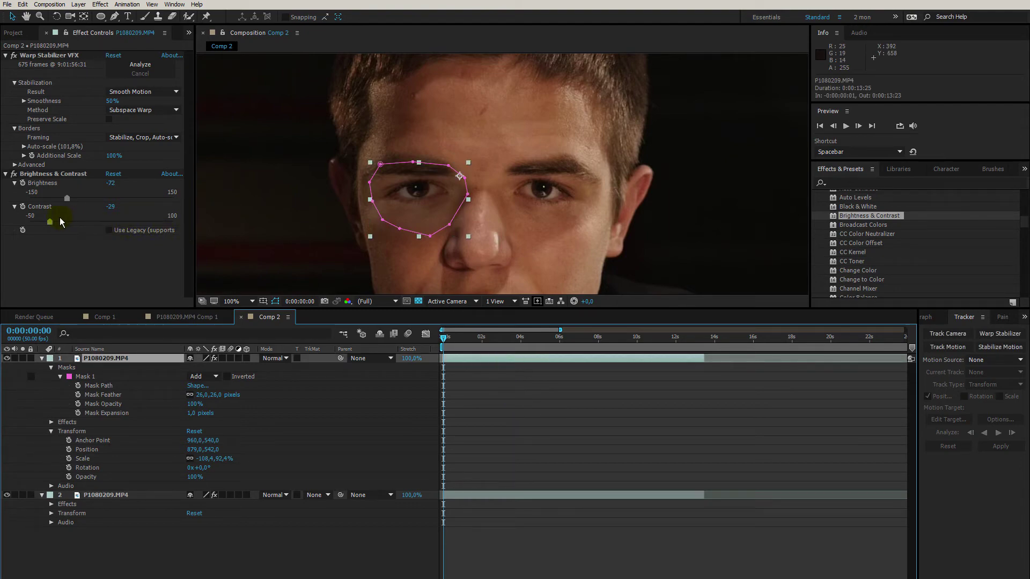
pyautogui.moveTo(50, 221); pyautogui.dragTo(92, 201)
pyautogui.click(522, 450)
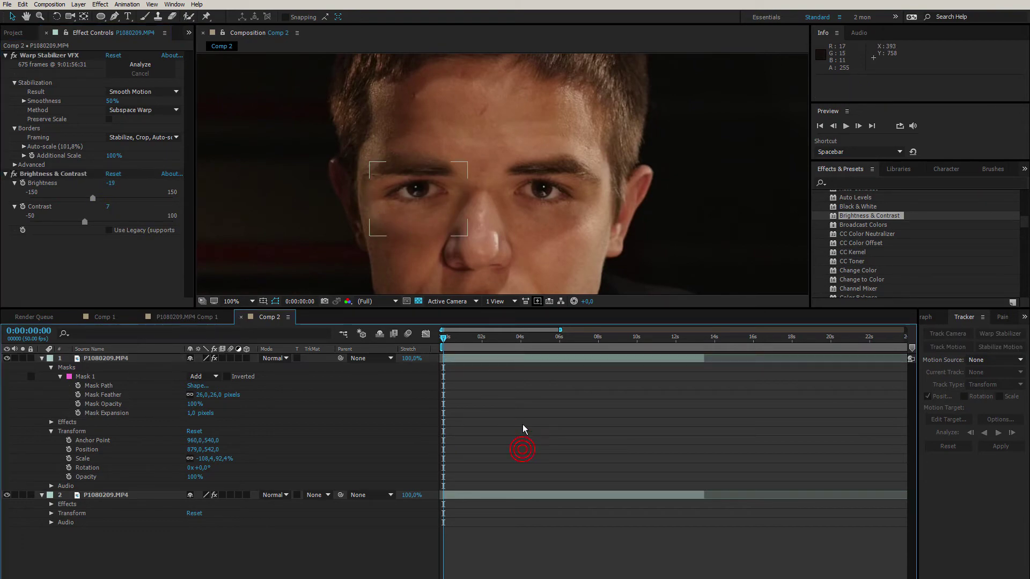
pyautogui.click(506, 358)
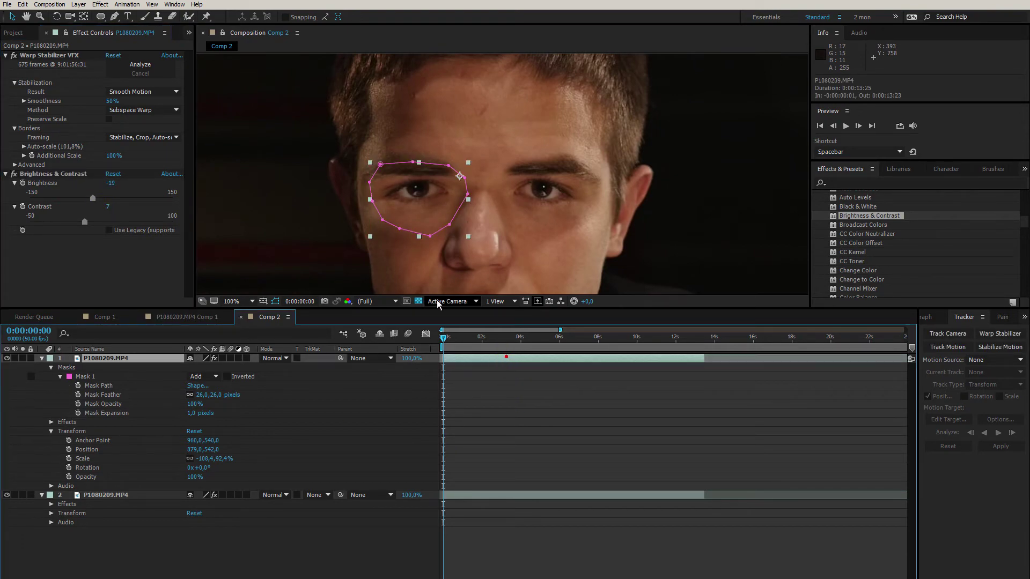
# - Widen Mask 1 below the eye by moving its outer lower vertex outward and the neighbouring cheek vertex down
pyautogui.click(382, 224)
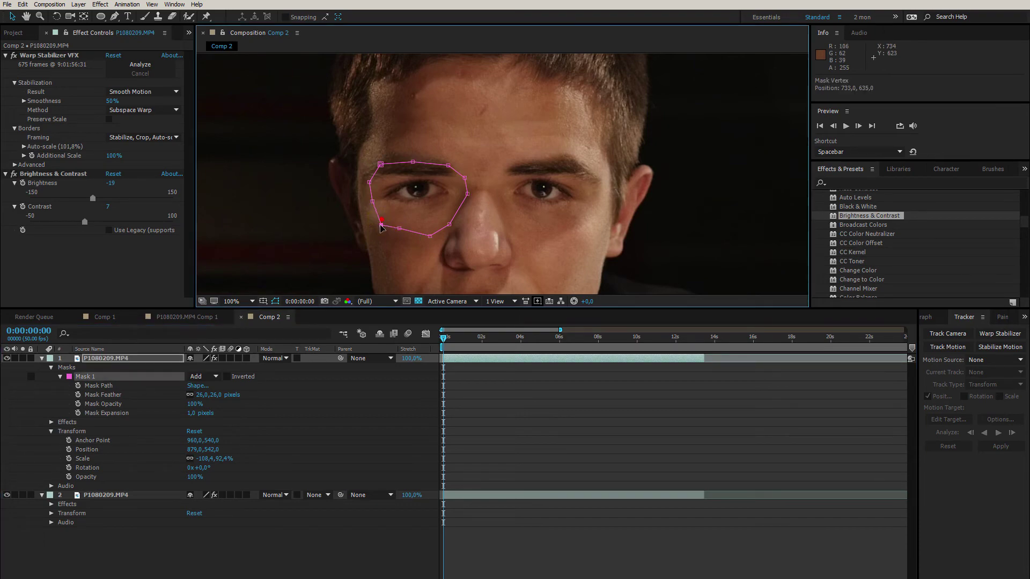
pyautogui.moveTo(399, 229); pyautogui.dragTo(399, 242)
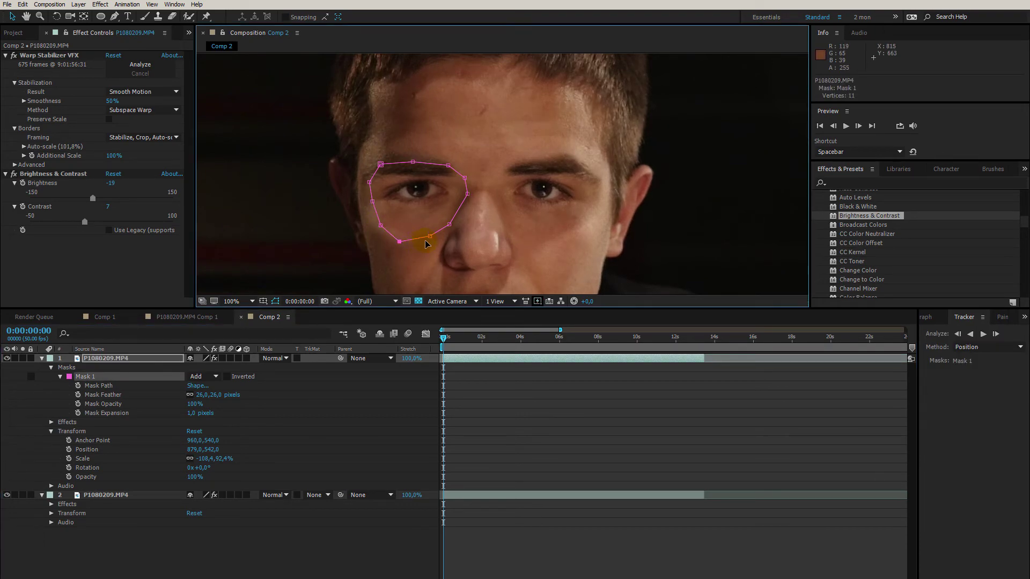
pyautogui.click(521, 450)
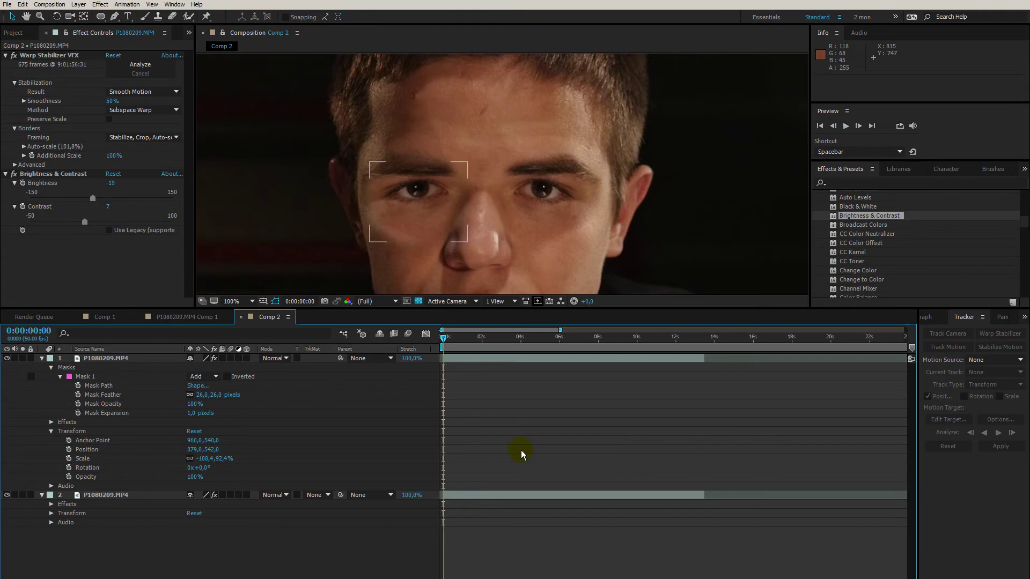
pyautogui.scroll(-2, 564, 223)
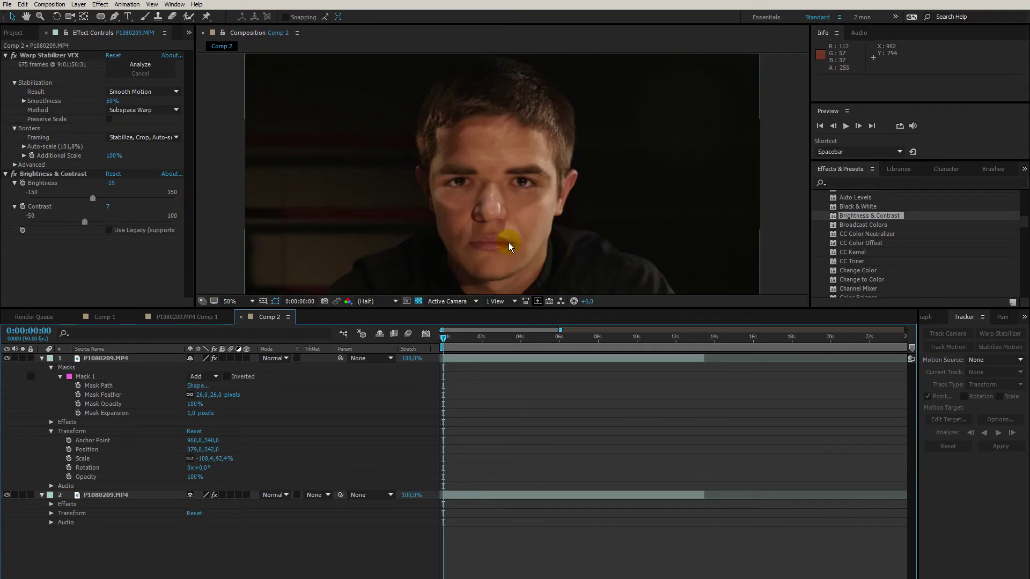
# - Nudge the masked top layer toward the nose and slightly up, to position 893, 535
pyautogui.click(485, 361)
pyautogui.scroll(3, 467, 214)
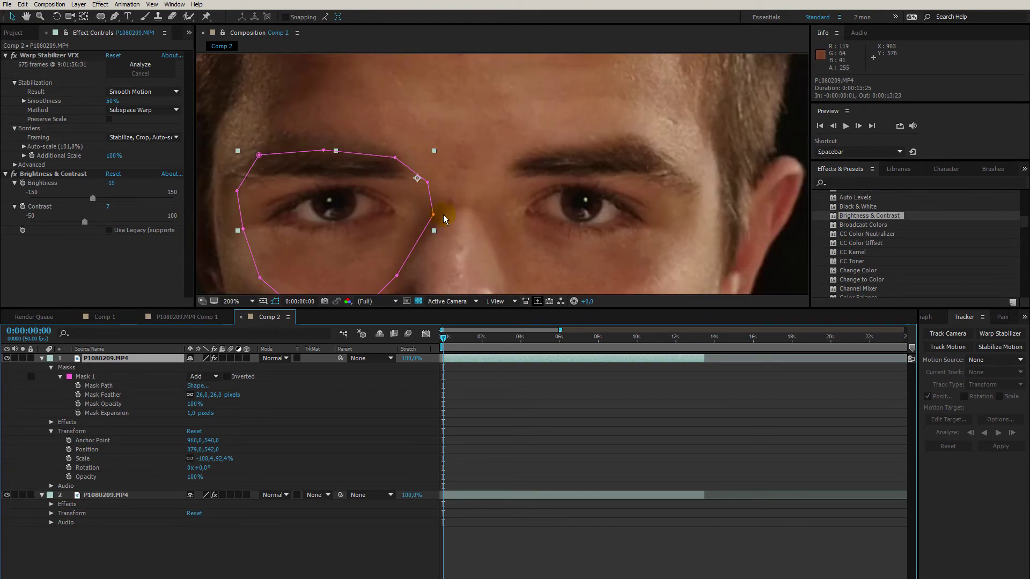
pyautogui.scroll(-2, 443, 214)
pyautogui.moveTo(426, 207); pyautogui.dragTo(434, 200)
pyautogui.click(520, 442)
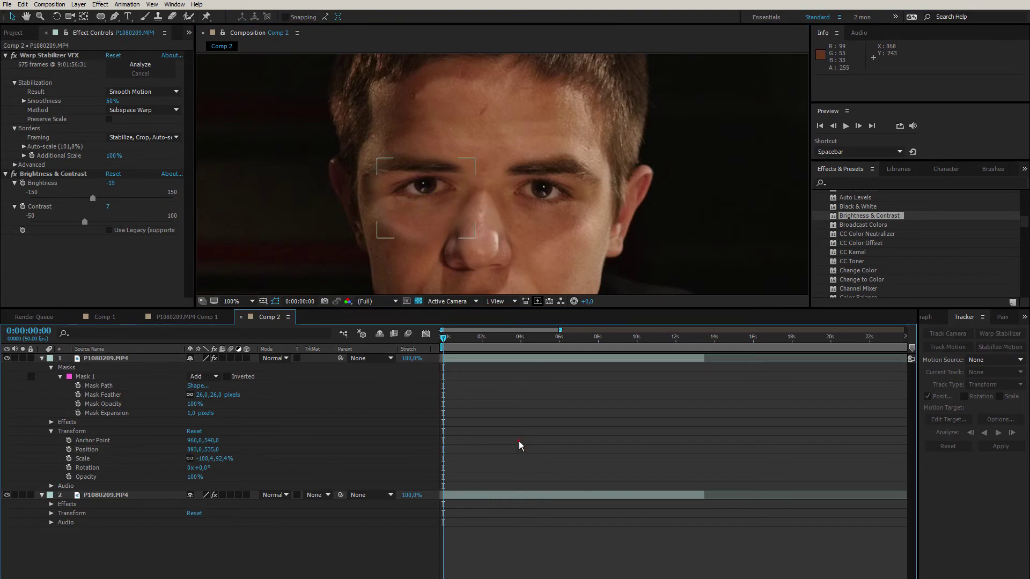
pyautogui.click(486, 361)
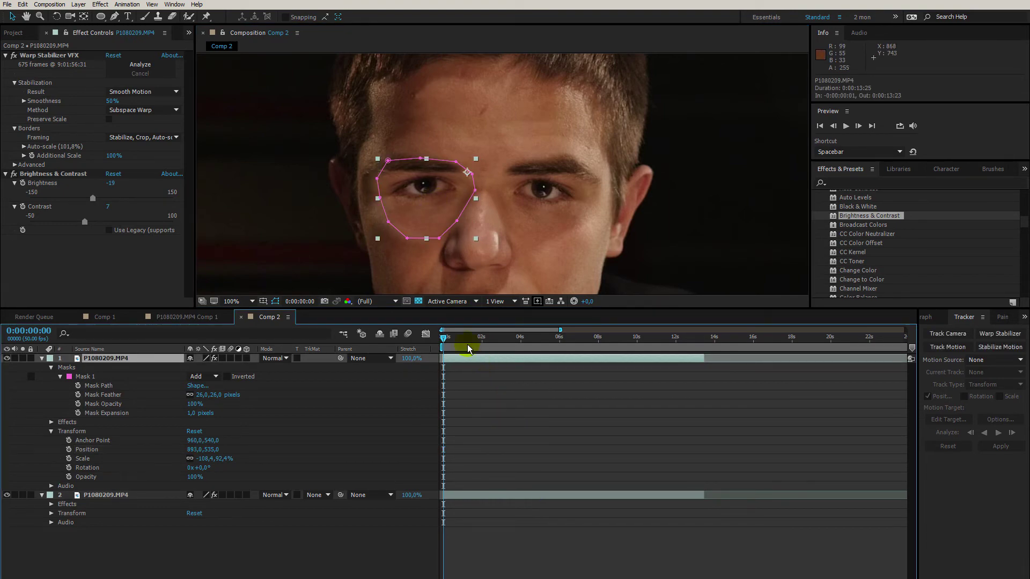
# - Open Comp 1 and scrub to 0:00:03:05 to examine the eye replacement on the face up close
pyautogui.click(105, 317)
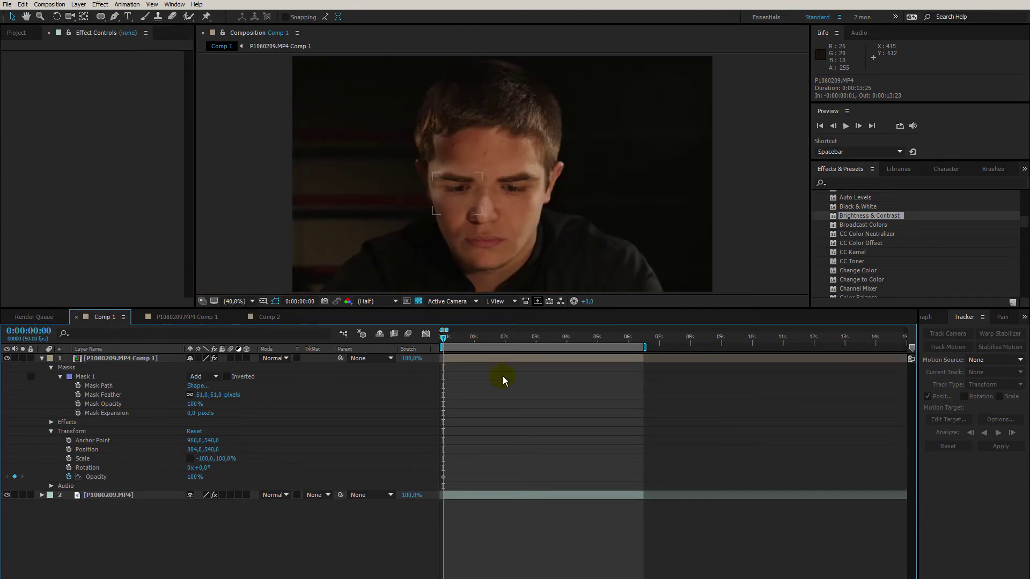
pyautogui.click(476, 362)
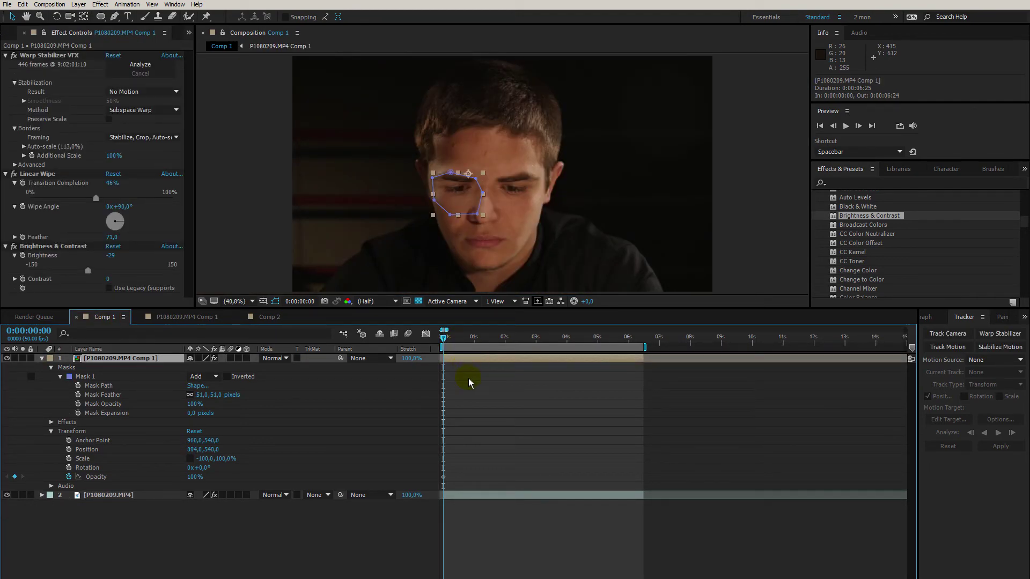
pyautogui.click(469, 375)
pyautogui.click(465, 340)
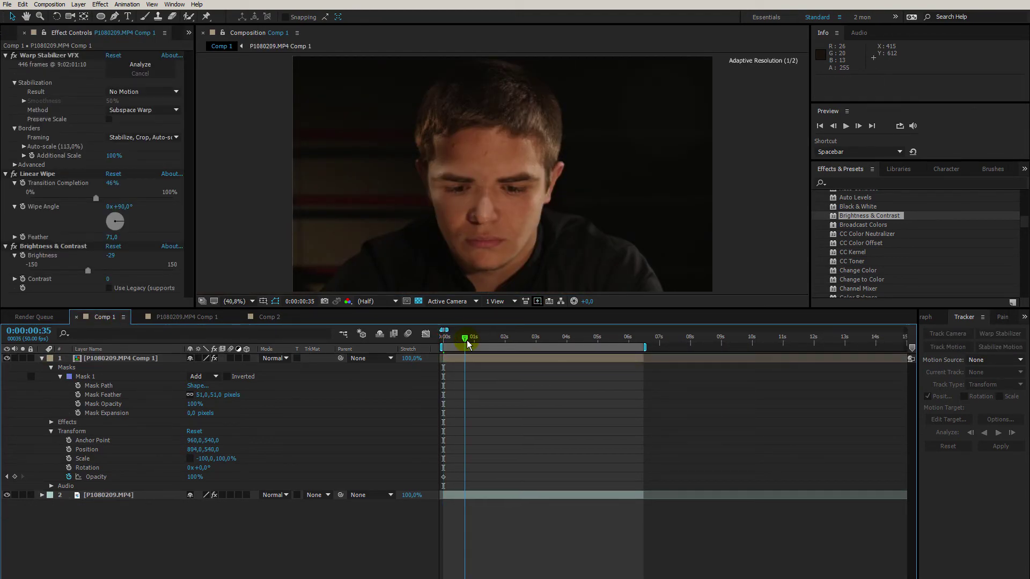
pyautogui.click(478, 358)
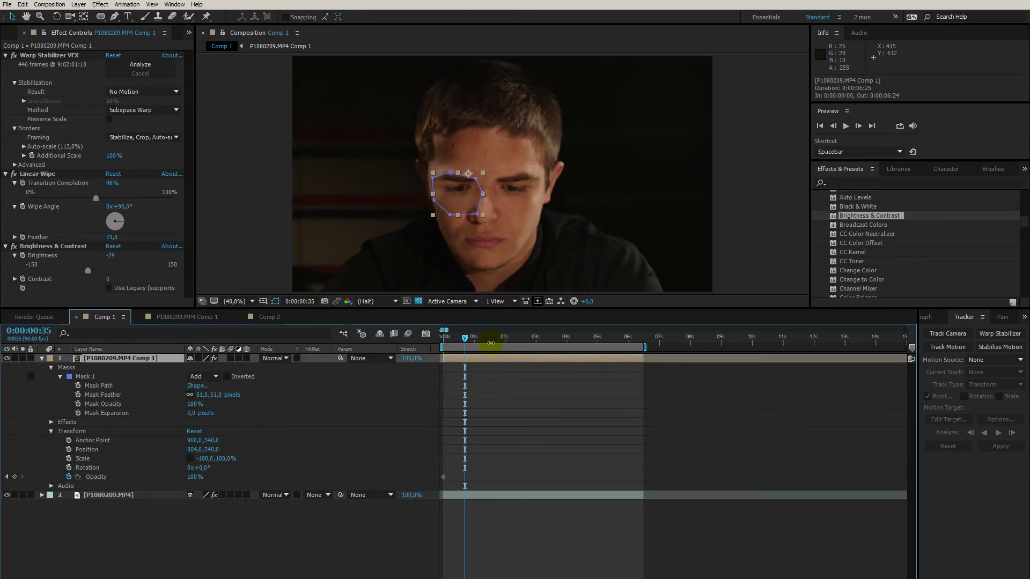
pyautogui.scroll(3, 562, 208)
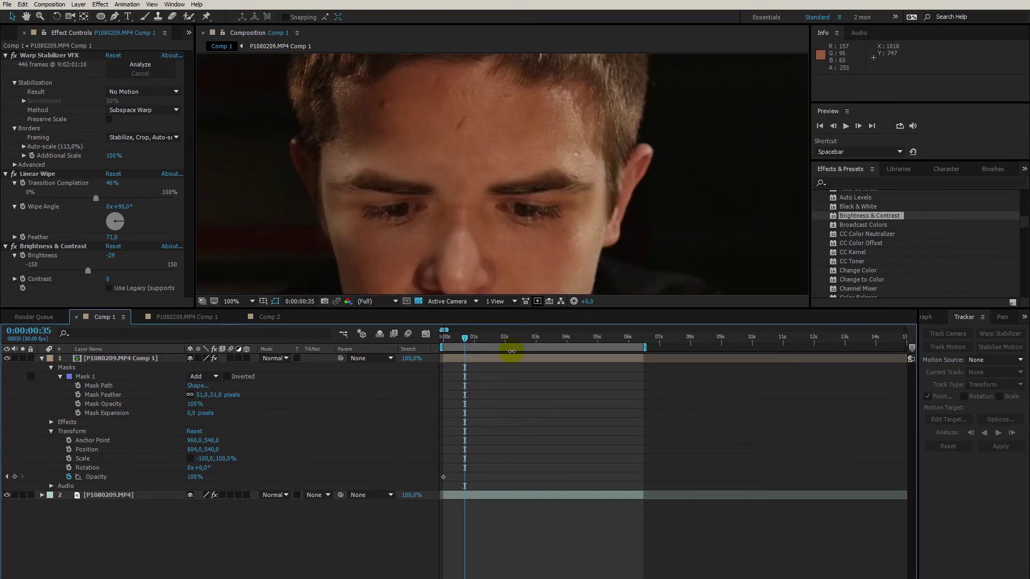
pyautogui.moveTo(542, 232); pyautogui.dragTo(572, 166)
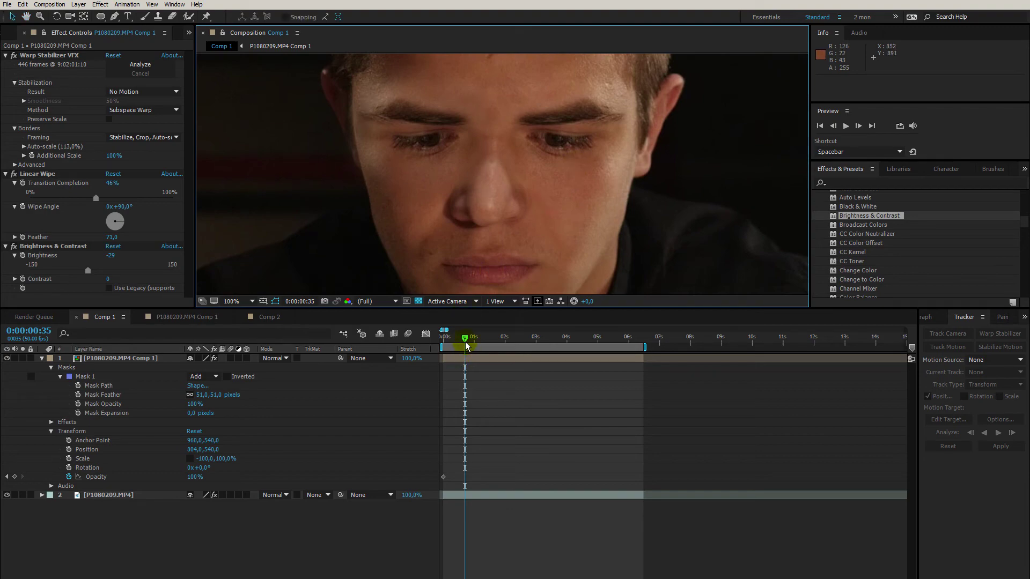
pyautogui.moveTo(465, 345); pyautogui.dragTo(541, 346)
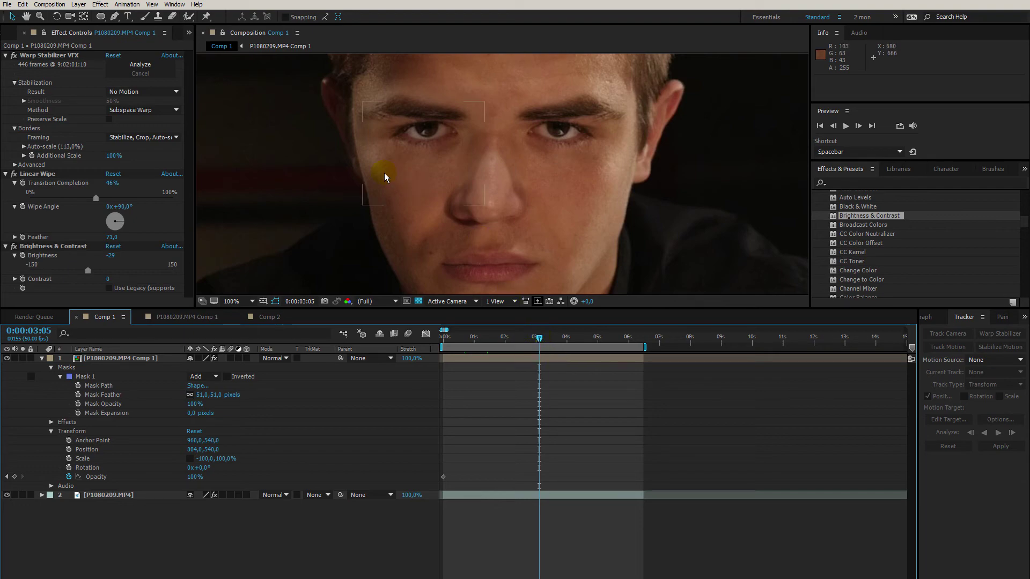
# - Review the mask outline and the Linear Wipe effect on the P1080209.MP4 Comp 1 layer
pyautogui.click(517, 357)
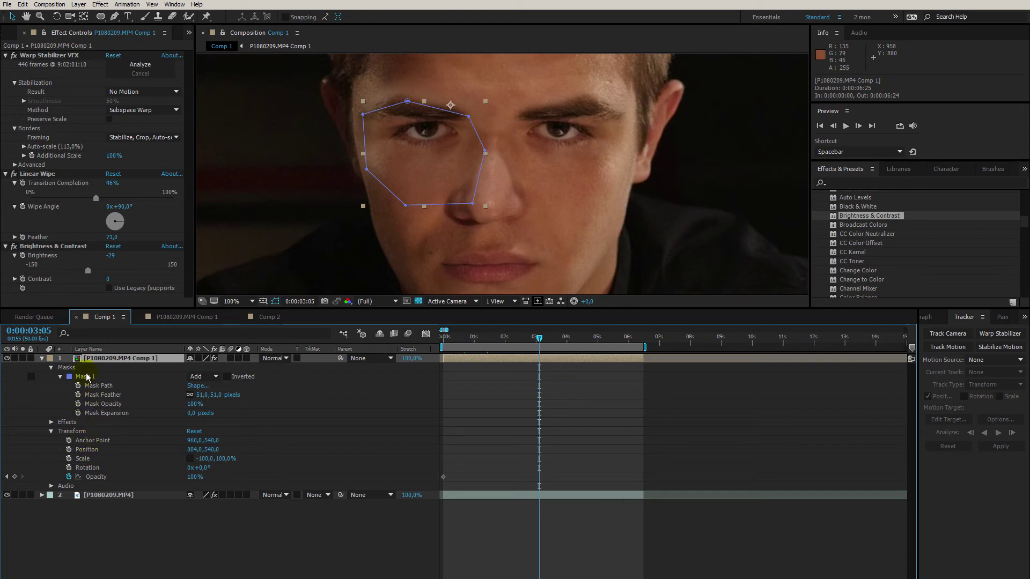
pyautogui.click(48, 175)
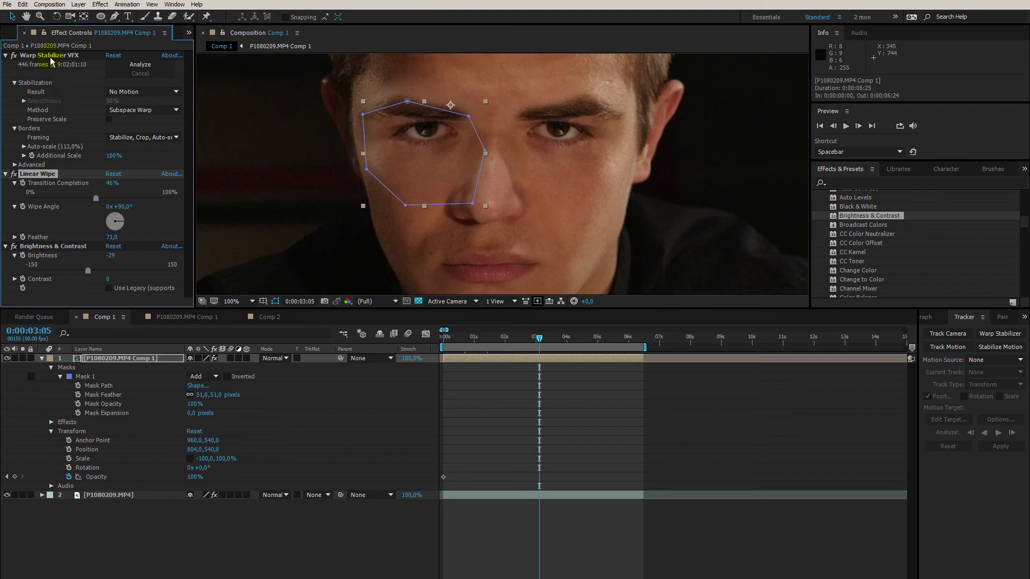
pyautogui.click(472, 398)
# - Compare the frame at 0:00:02:17 with the P1080209.MP4 Comp 1 layer hidden and shown
pyautogui.moveTo(538, 339); pyautogui.dragTo(515, 341)
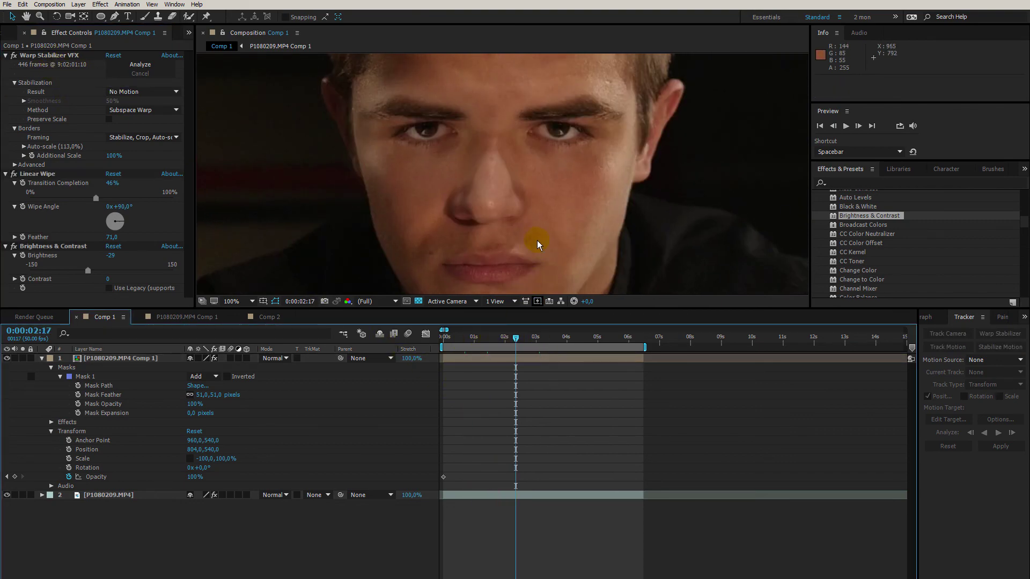
pyautogui.scroll(-2, 534, 238)
pyautogui.click(534, 359)
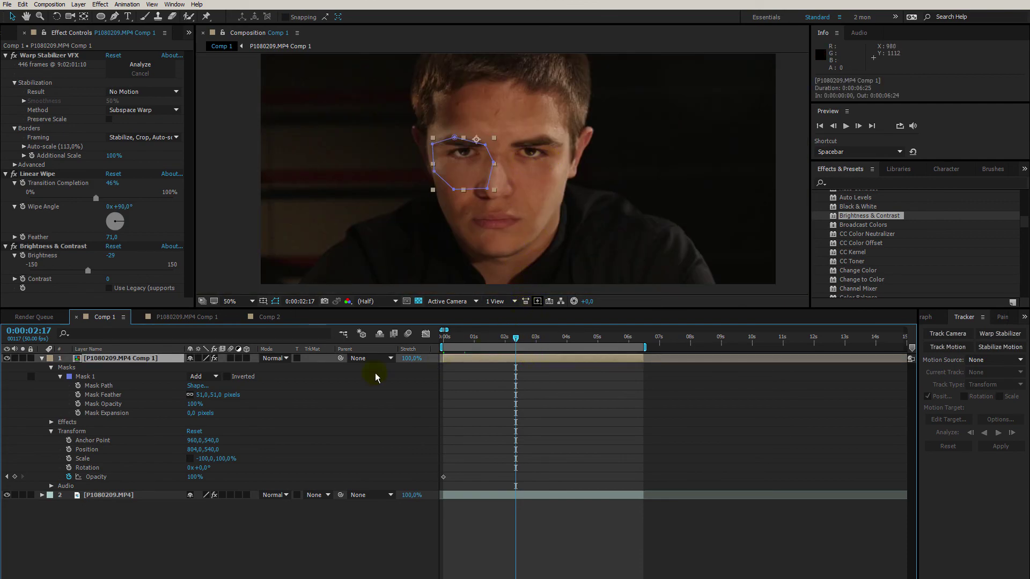
pyautogui.click(7, 358)
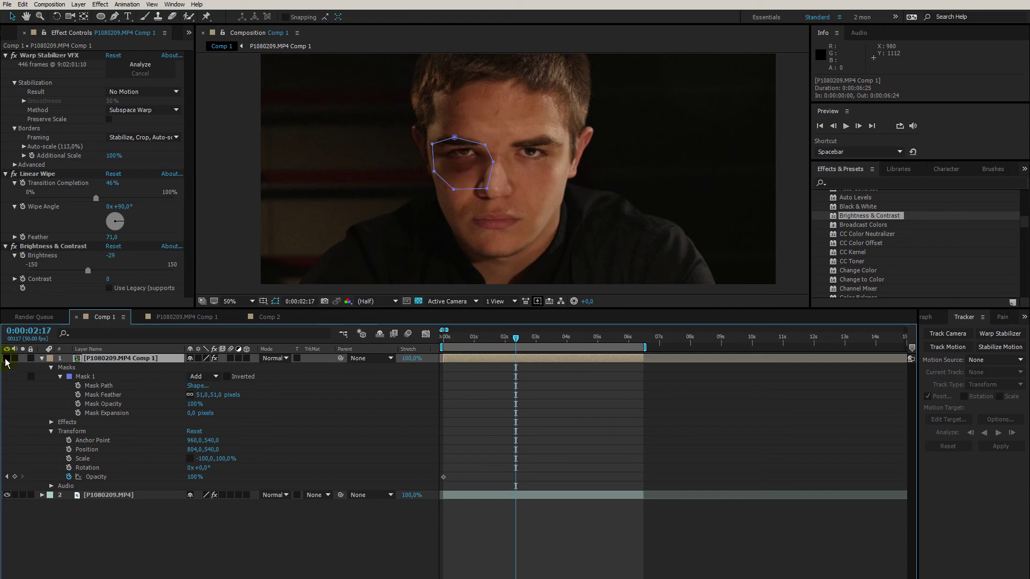
pyautogui.click(6, 358)
pyautogui.click(510, 413)
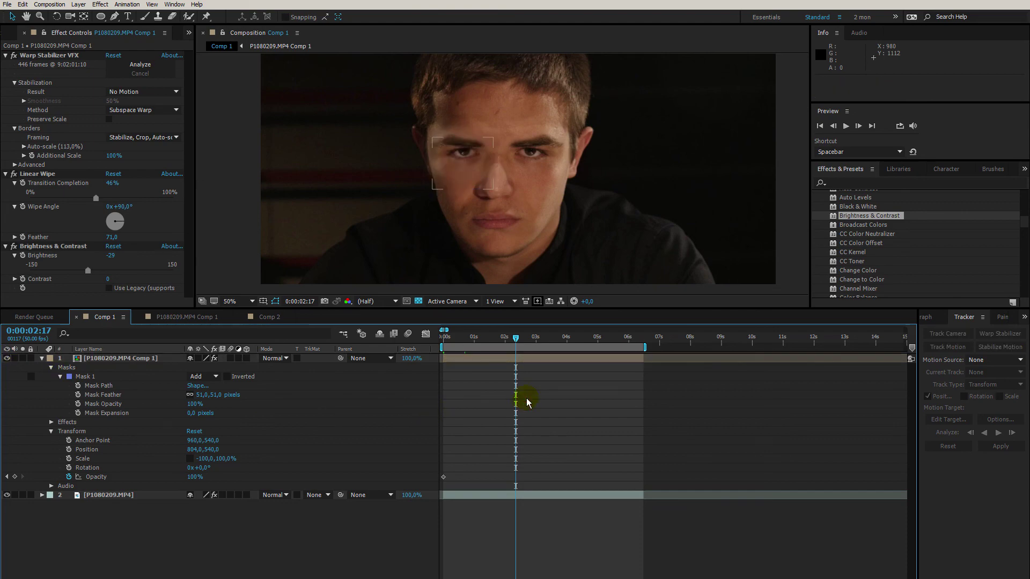